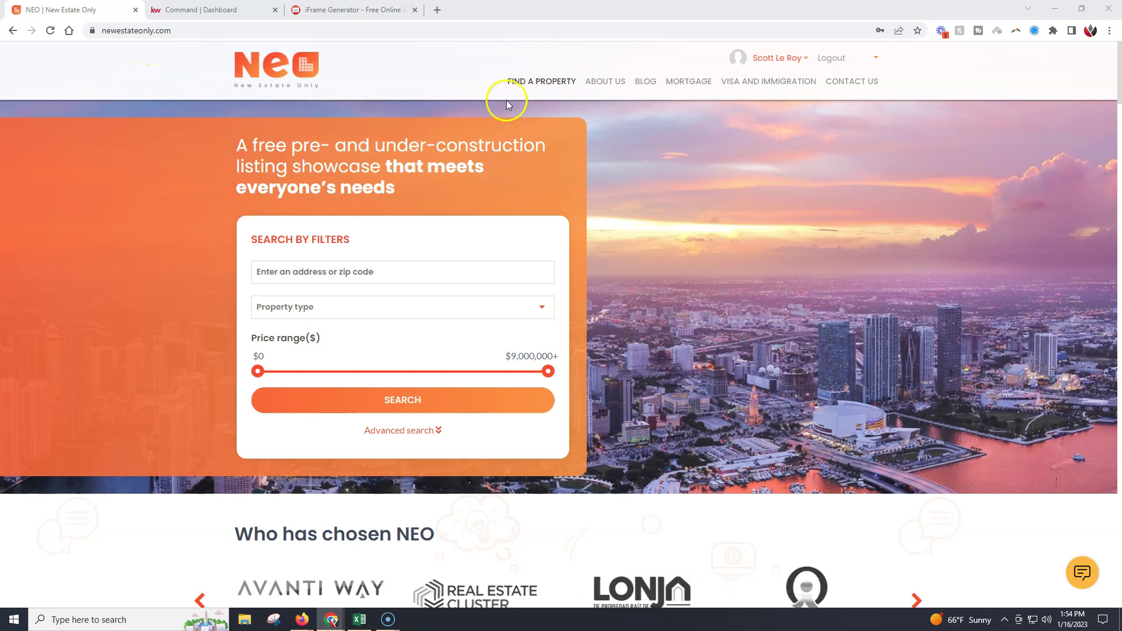
Switch from the NEO home page to the KW Command dashboard tab
{"action": "left_click", "coordinate": [242, 10]}
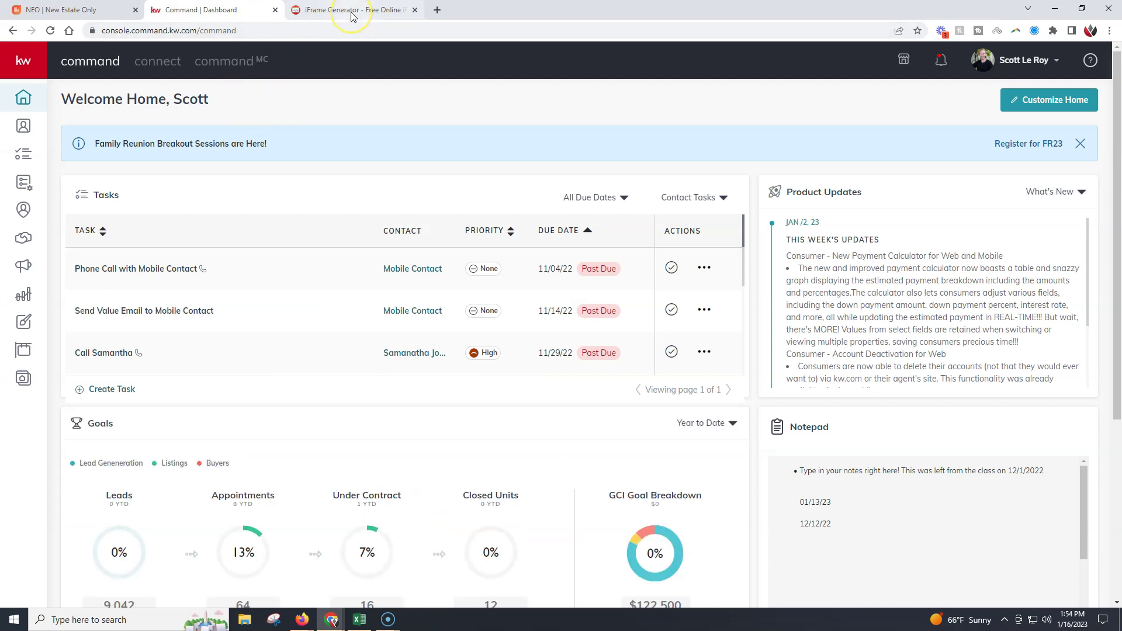
Glance at the iFrame Generator page, then return to the NEO New Estate Only site
{"action": "mouse_move", "coordinate": [353, 16]}
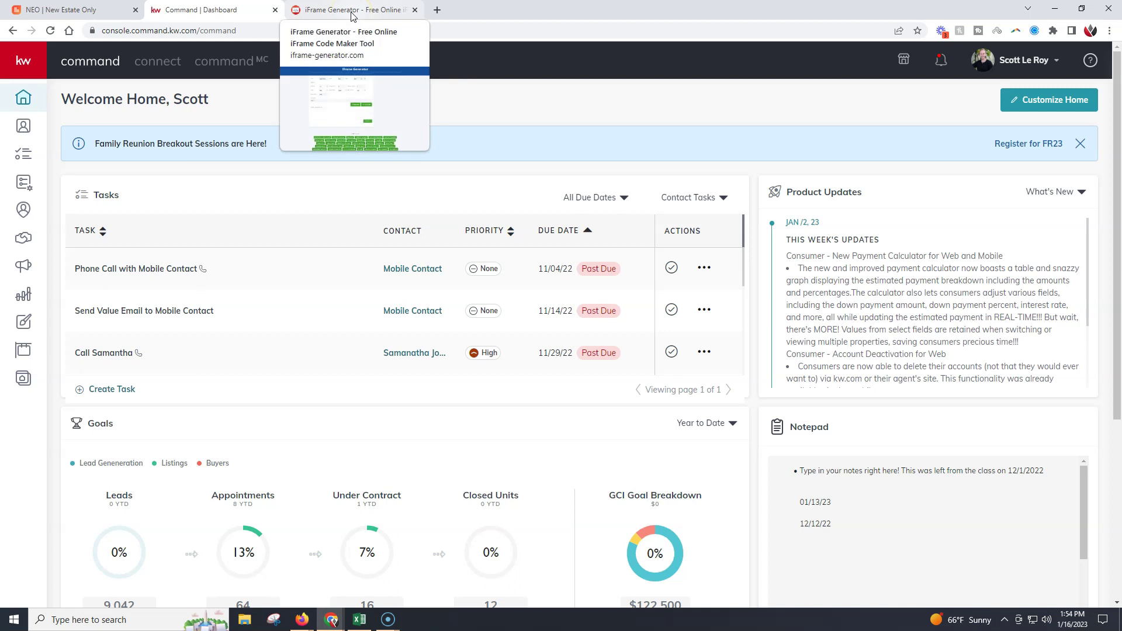
{"action": "left_click", "coordinate": [353, 12]}
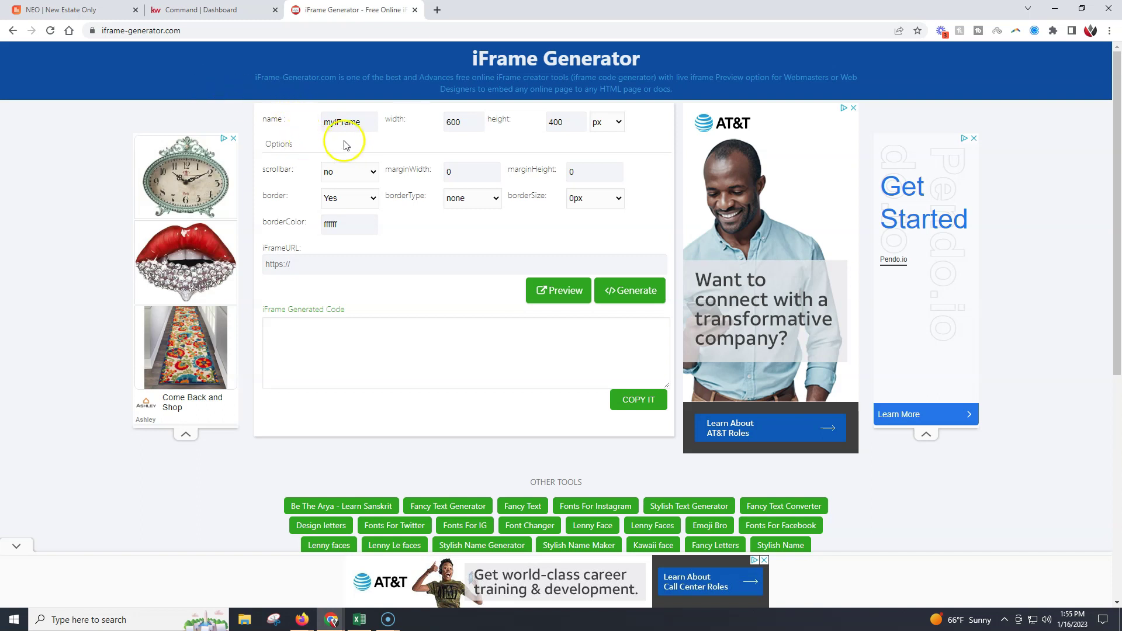
{"action": "left_click", "coordinate": [87, 10]}
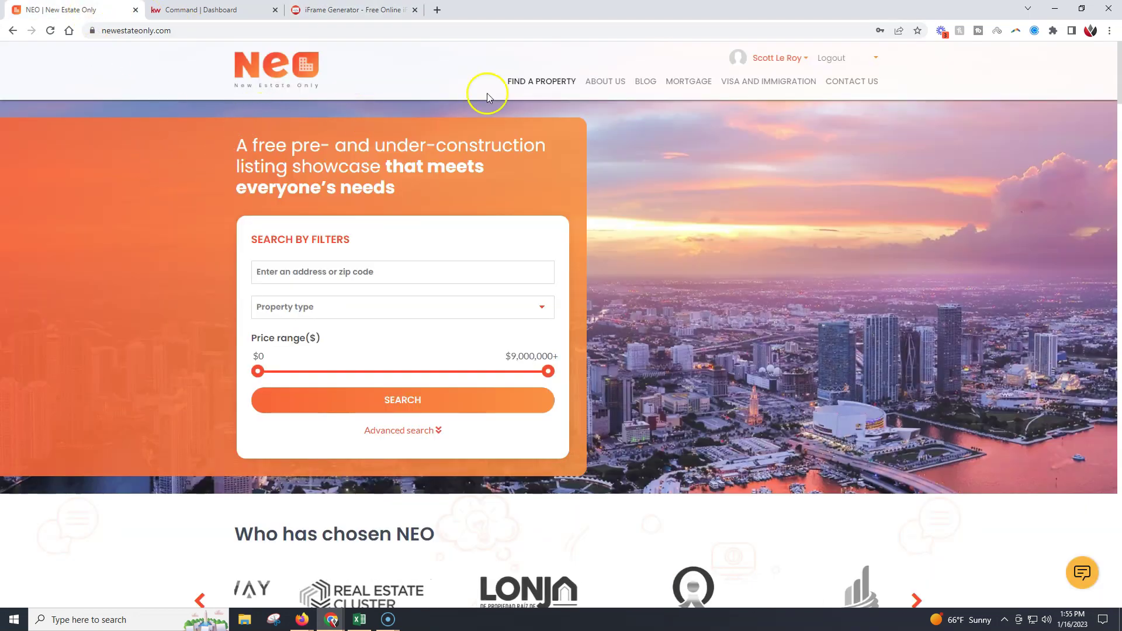
Open My Iframe from the account menu and review the agent URL, language and iframe code
{"action": "left_click", "coordinate": [806, 61]}
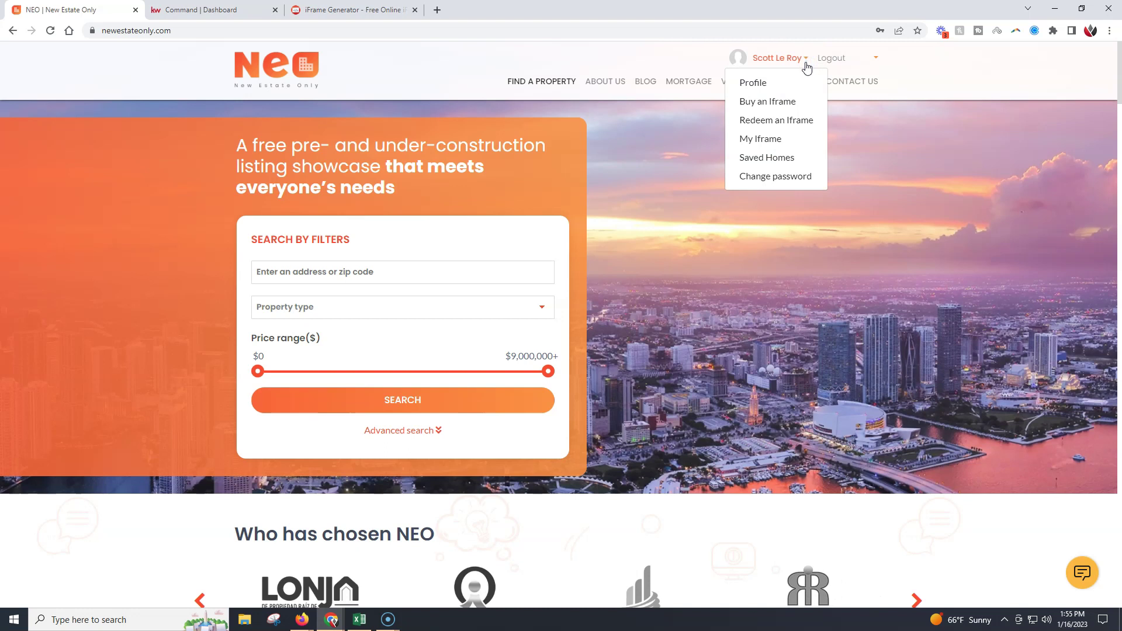
{"action": "left_click", "coordinate": [789, 144]}
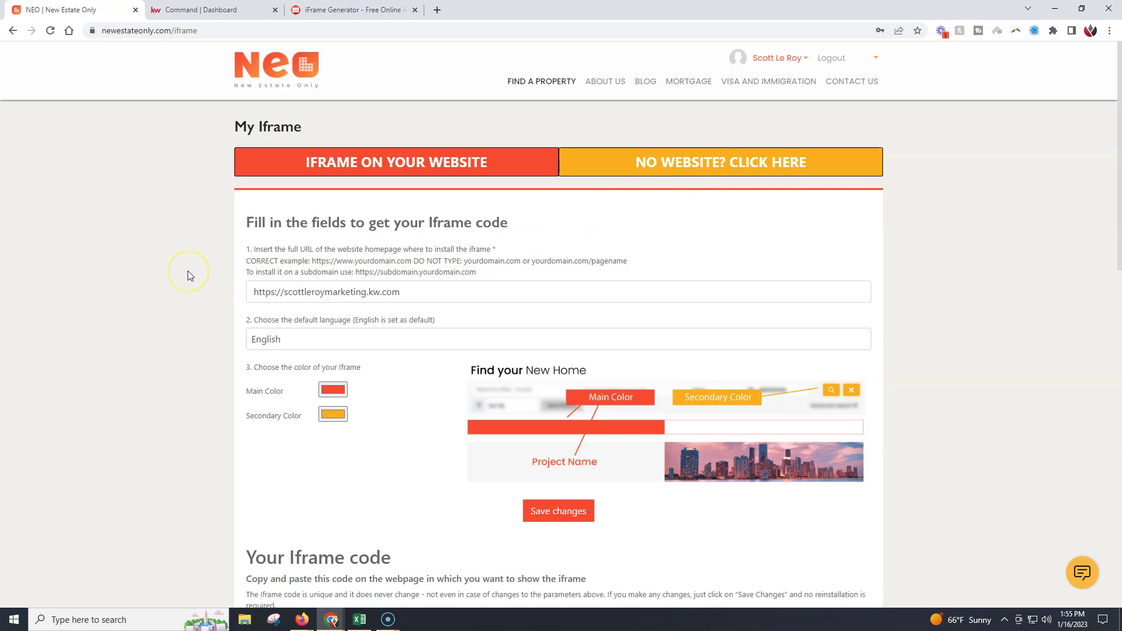
{"action": "scroll", "coordinate": [188, 273], "scroll_direction": "down", "scroll_amount": 3}
{"action": "scroll", "coordinate": [188, 274], "scroll_direction": "down", "scroll_amount": 5}
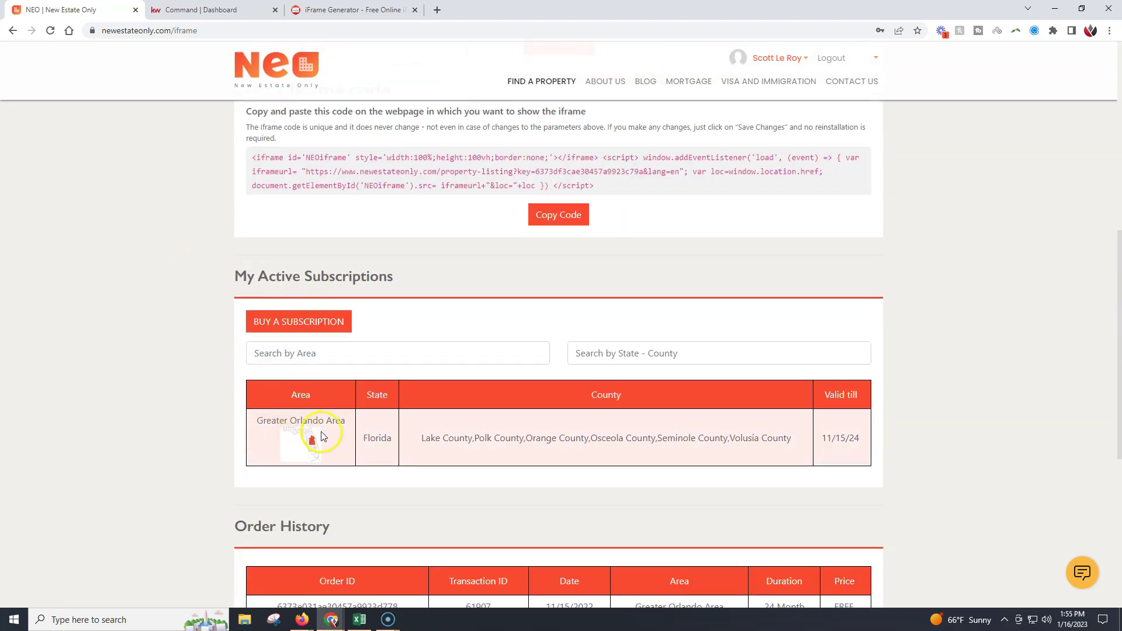
{"action": "scroll", "coordinate": [330, 434], "scroll_direction": "down", "scroll_amount": 2}
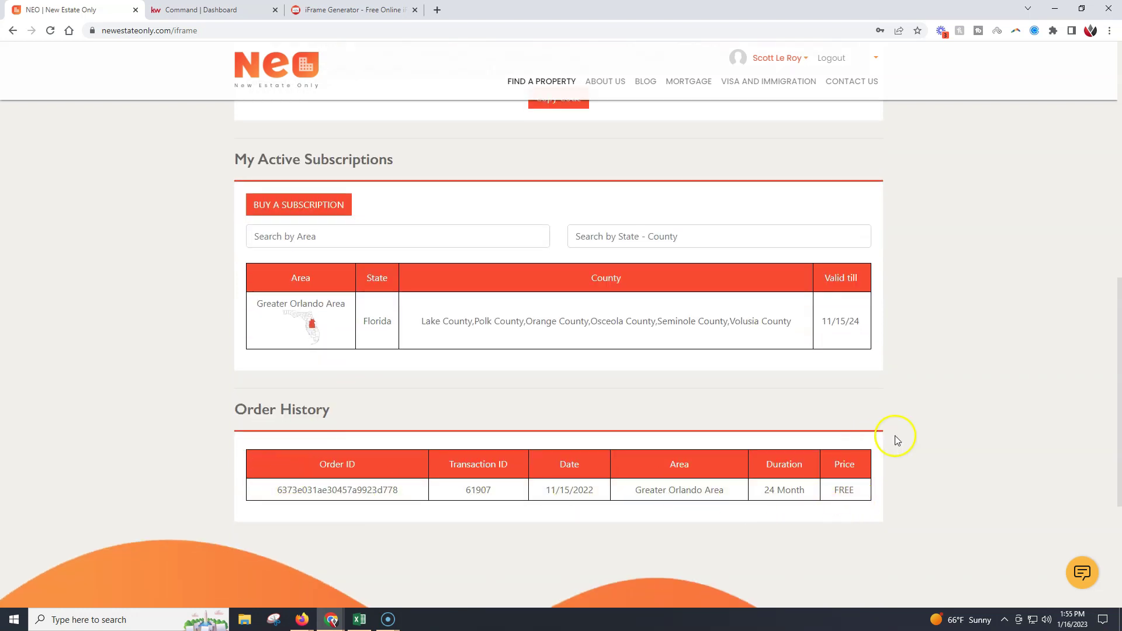
{"action": "scroll", "coordinate": [897, 439], "scroll_direction": "up", "scroll_amount": 2}
{"action": "scroll", "coordinate": [896, 436], "scroll_direction": "up", "scroll_amount": 2}
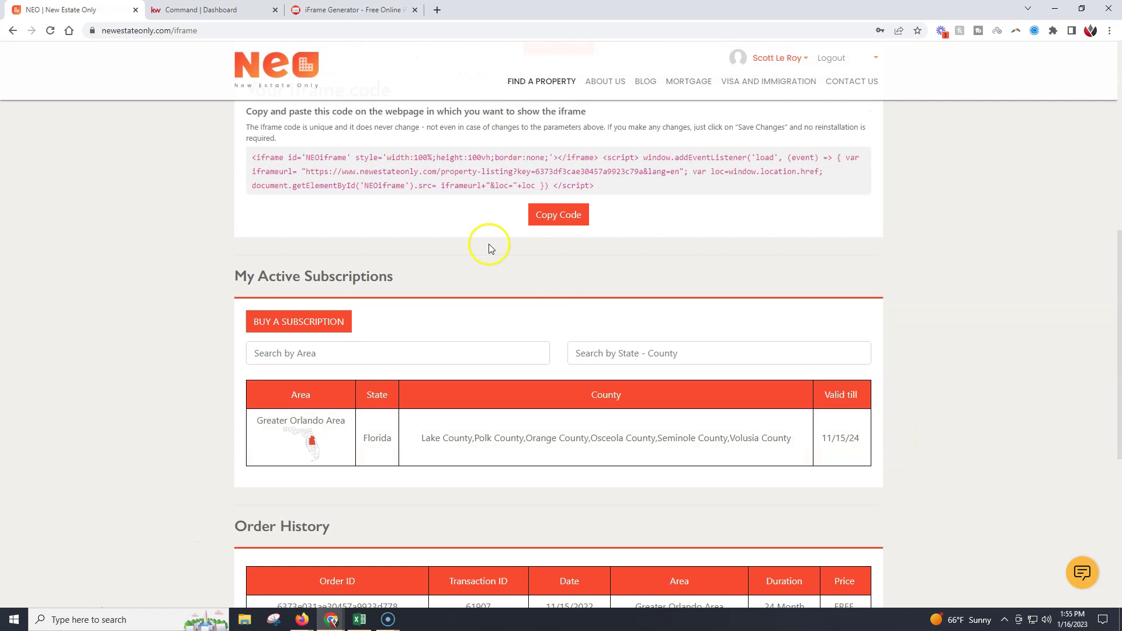
{"action": "left_click", "coordinate": [509, 354]}
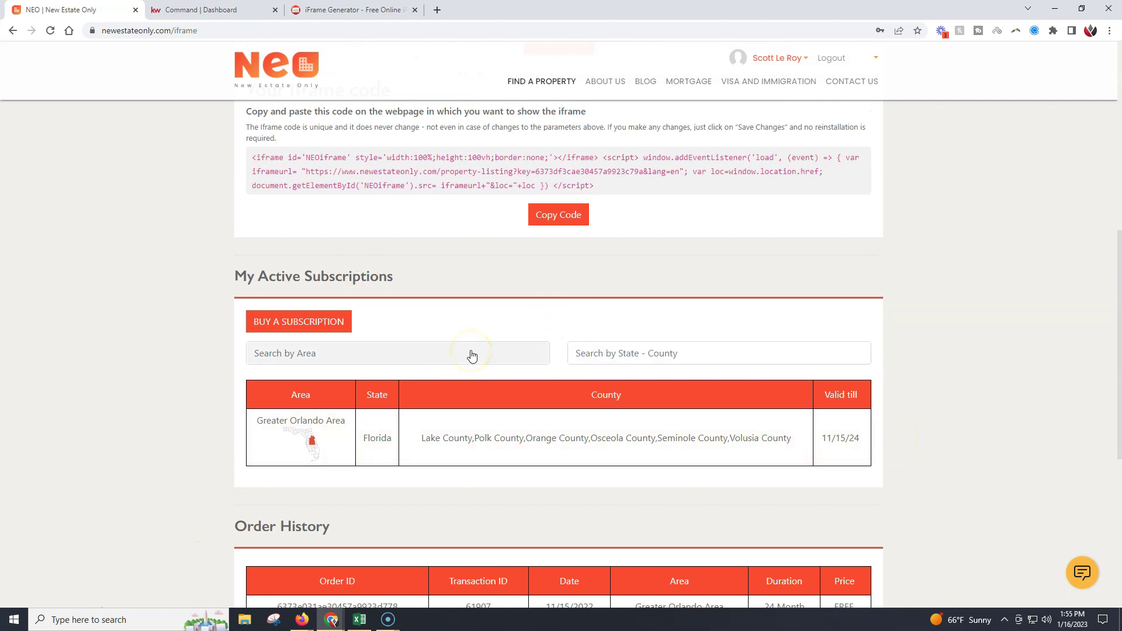
{"action": "scroll", "coordinate": [471, 354], "scroll_direction": "up", "scroll_amount": 1}
{"action": "scroll", "coordinate": [472, 354], "scroll_direction": "up", "scroll_amount": 7}
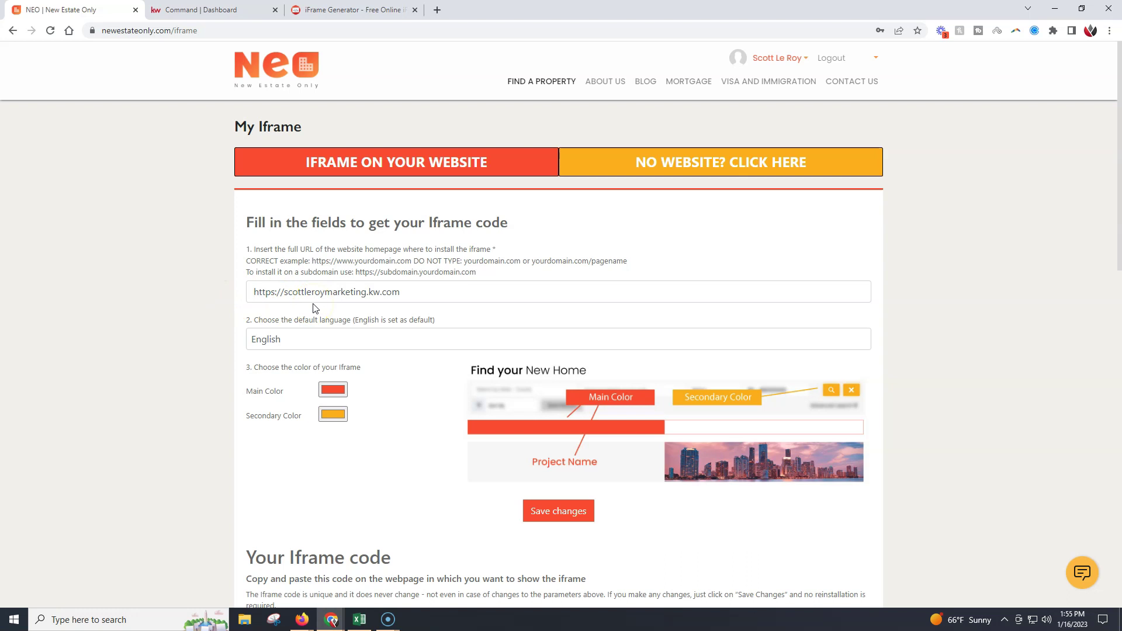
In KW Command's Consumer section, select the agent site URL shown above the nine Agent Site Pages
{"action": "left_click", "coordinate": [228, 15]}
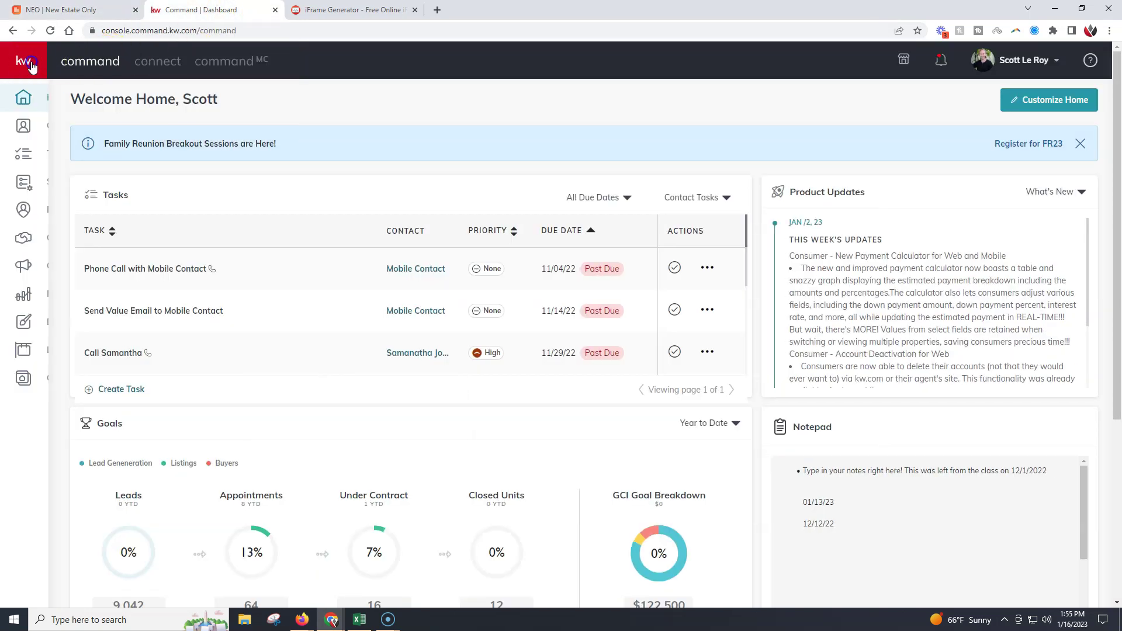
{"action": "mouse_move", "coordinate": [82, 246]}
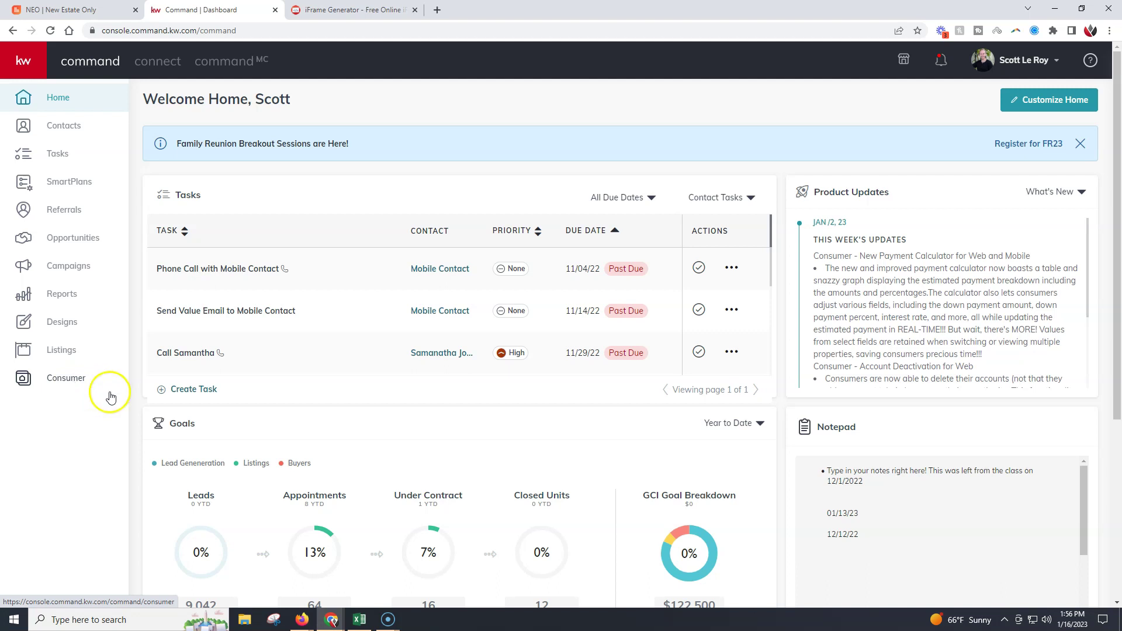
{"action": "left_click", "coordinate": [81, 383]}
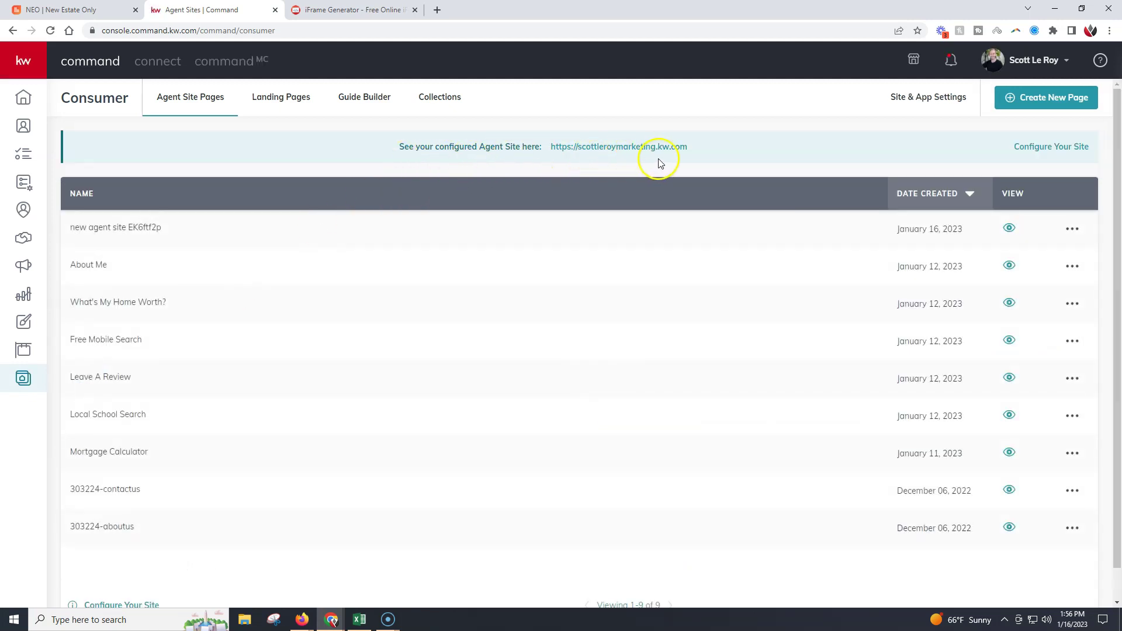
{"action": "left_click_drag", "start_coordinate": [692, 150], "coordinate": [549, 149]}
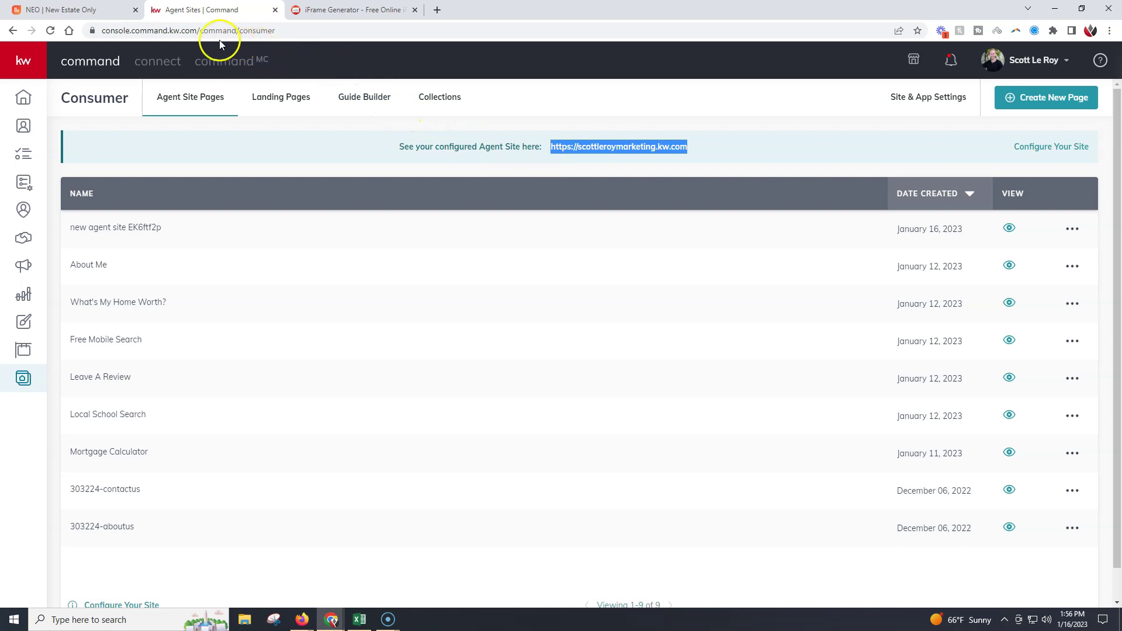
On the NEO My Iframe form, keep English as default language and confirm main colour RGB 255, 83, 47
{"action": "left_click", "coordinate": [82, 9]}
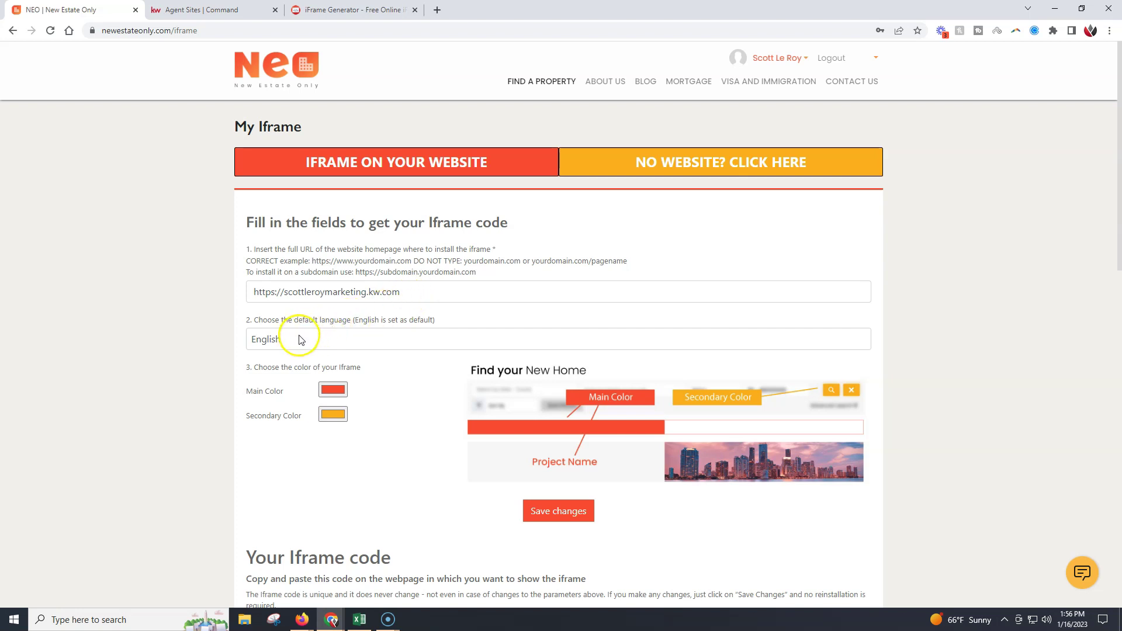
{"action": "left_click", "coordinate": [321, 343]}
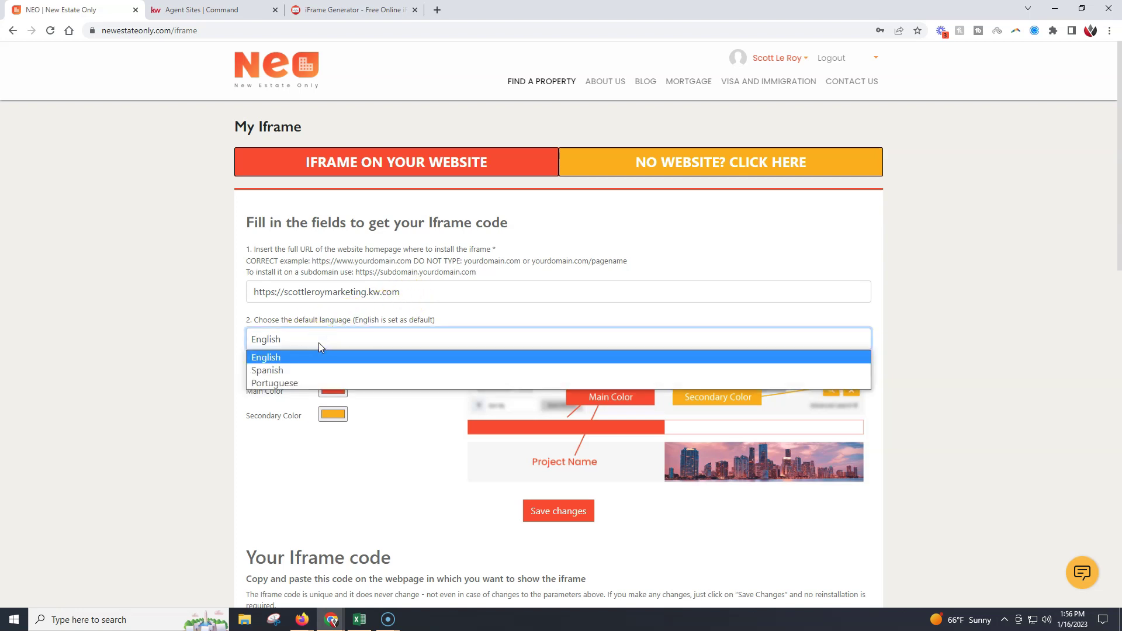
{"action": "left_click", "coordinate": [196, 342]}
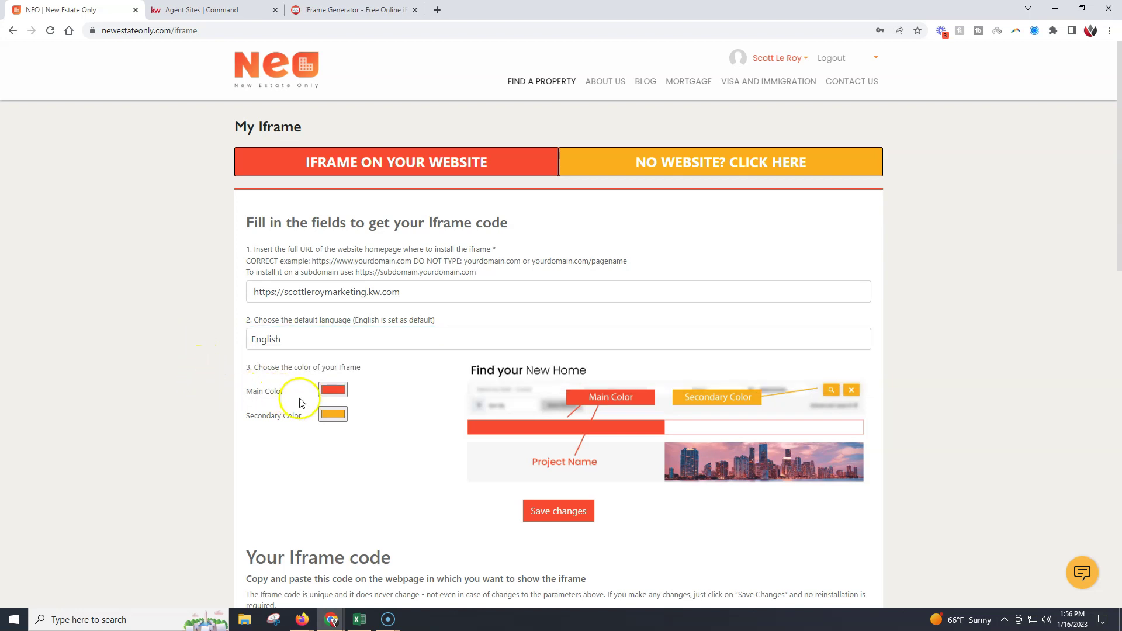
{"action": "left_click", "coordinate": [340, 392]}
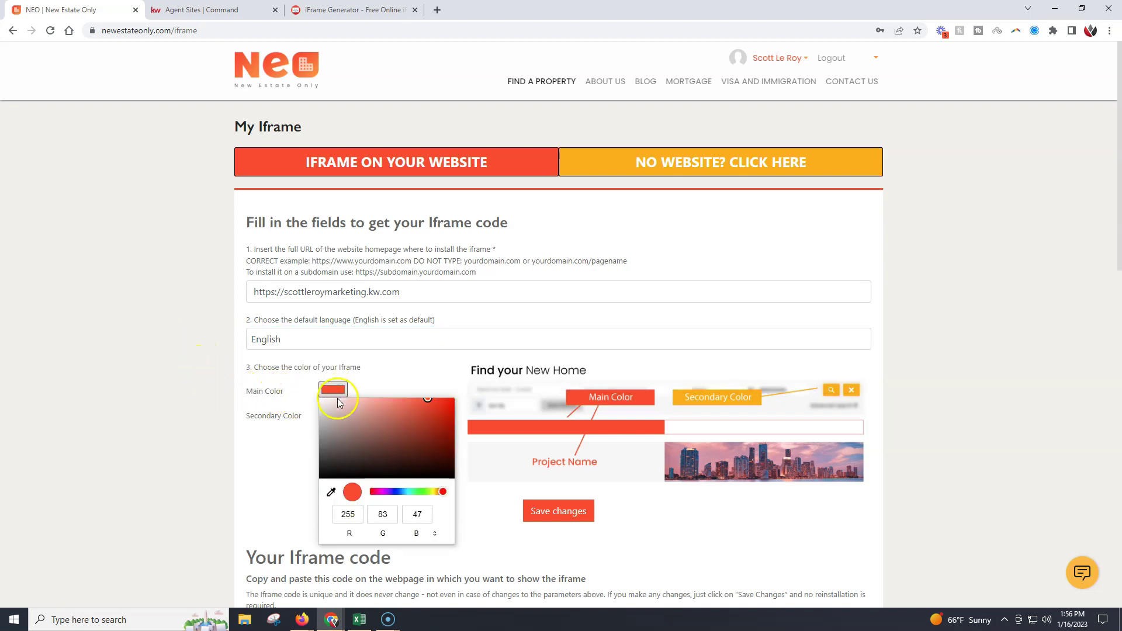
{"action": "left_click", "coordinate": [426, 533]}
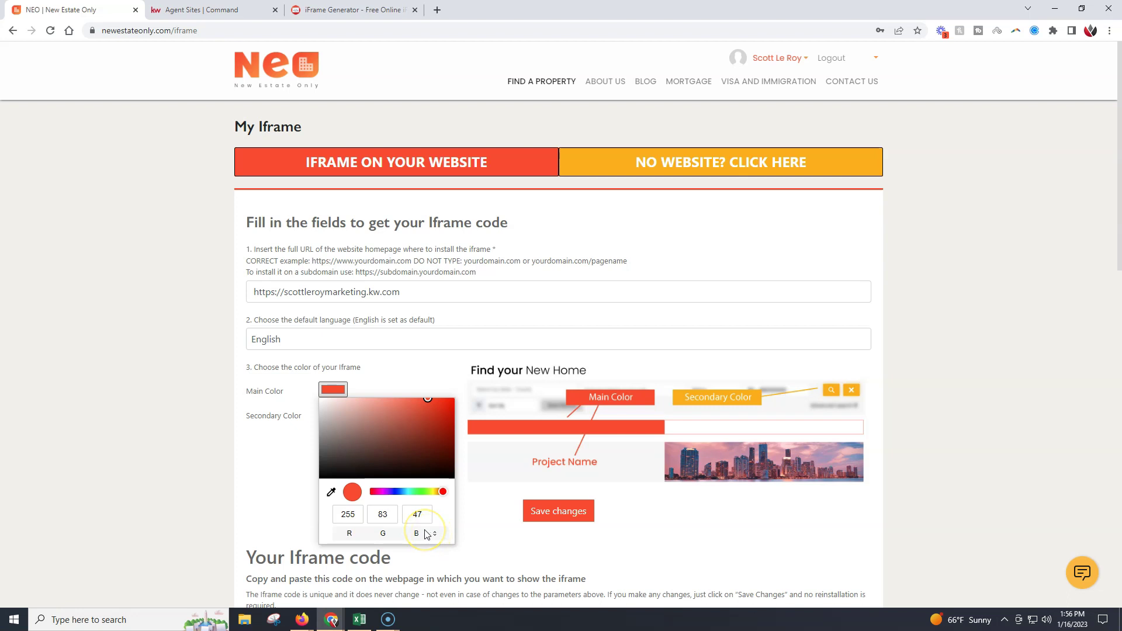
{"action": "left_click", "coordinate": [160, 412]}
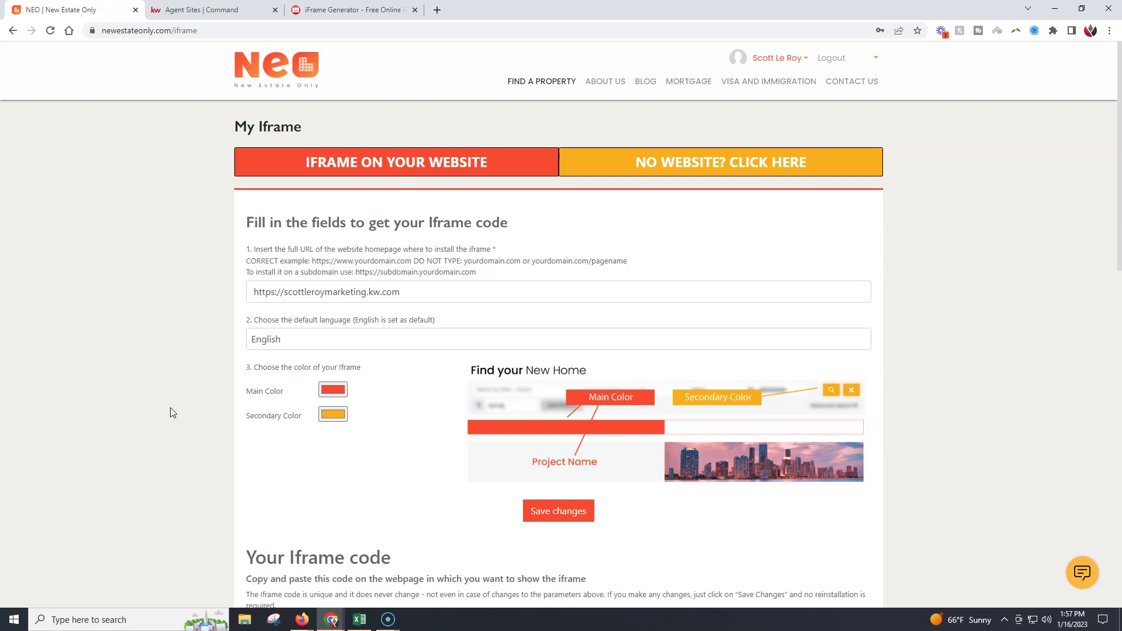
Save the My Iframe settings and copy the generated iframe code
{"action": "scroll", "coordinate": [170, 408], "scroll_direction": "down", "scroll_amount": 3}
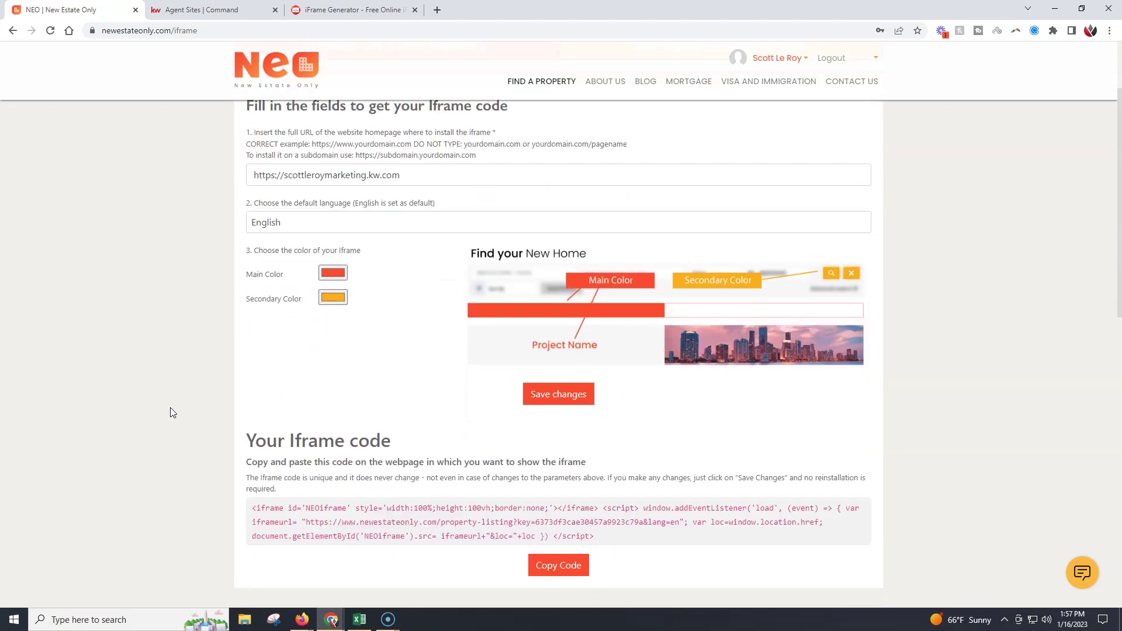
{"action": "scroll", "coordinate": [170, 408], "scroll_direction": "down", "scroll_amount": 2}
{"action": "left_click", "coordinate": [551, 283]}
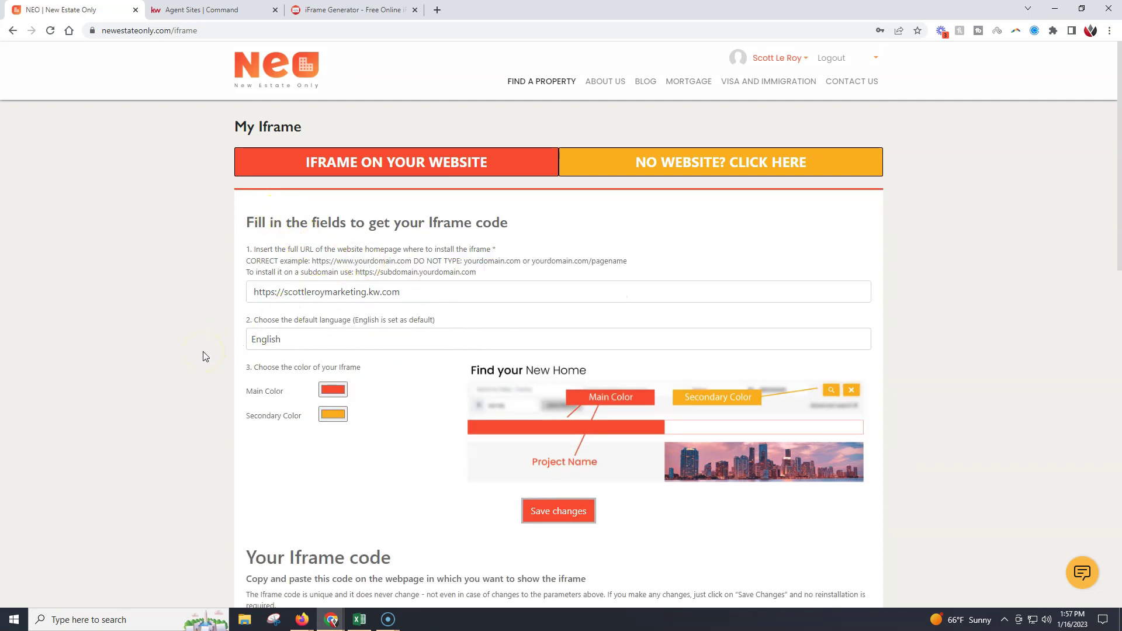
{"action": "scroll", "coordinate": [205, 356], "scroll_direction": "down", "scroll_amount": 3}
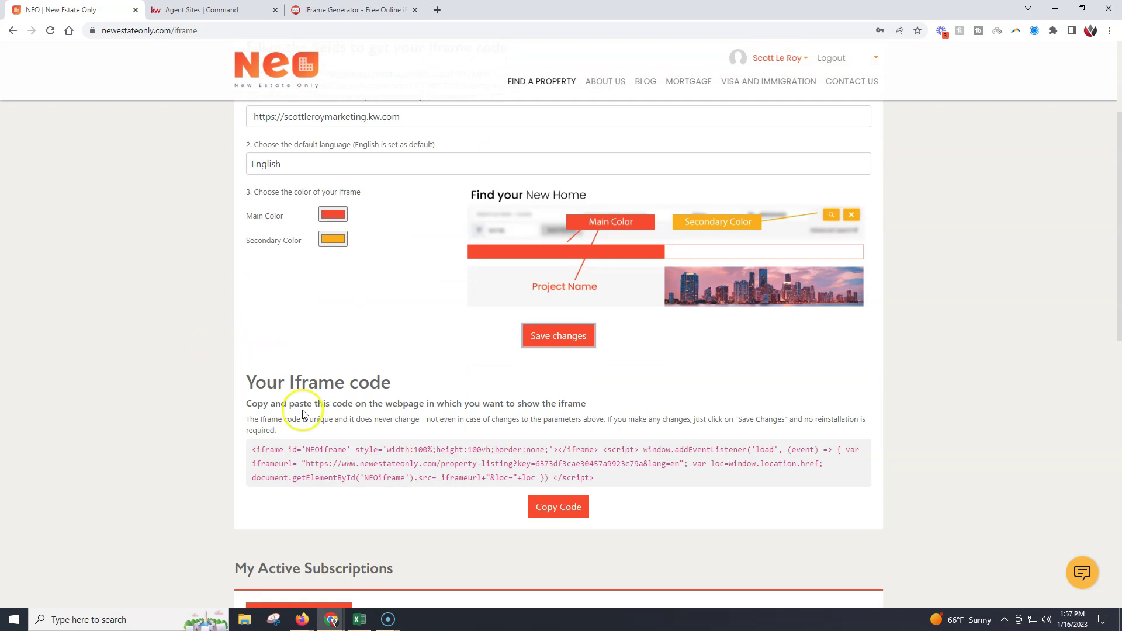
{"action": "left_click", "coordinate": [571, 517]}
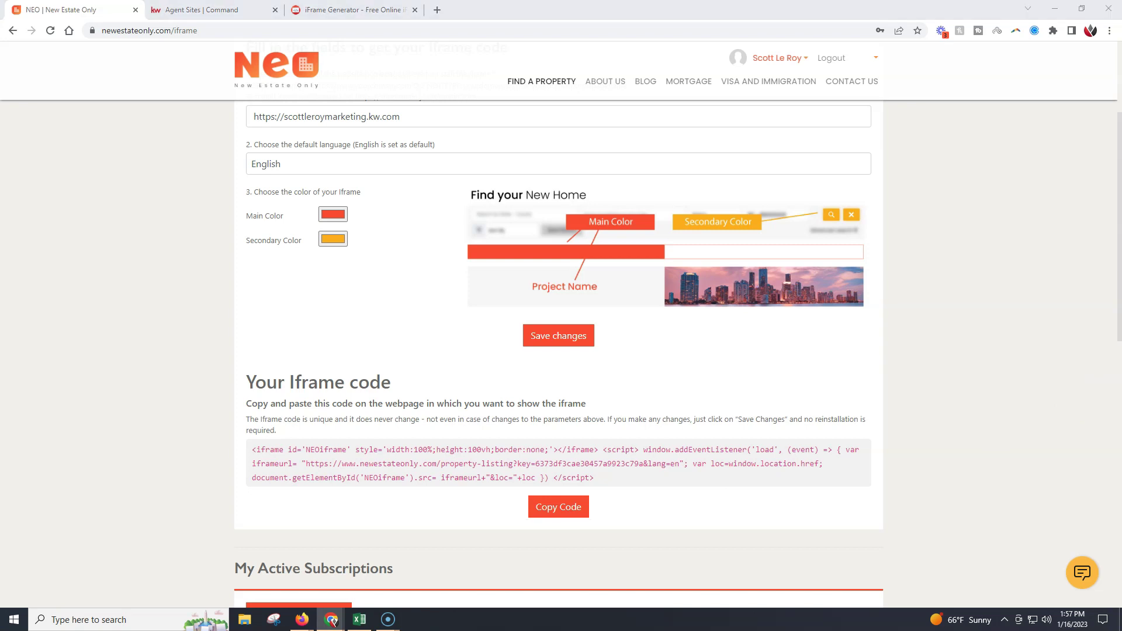
Start a new page from KW Command's Landing Pages list to open the Create a New Page dialog
{"action": "left_click", "coordinate": [230, 14]}
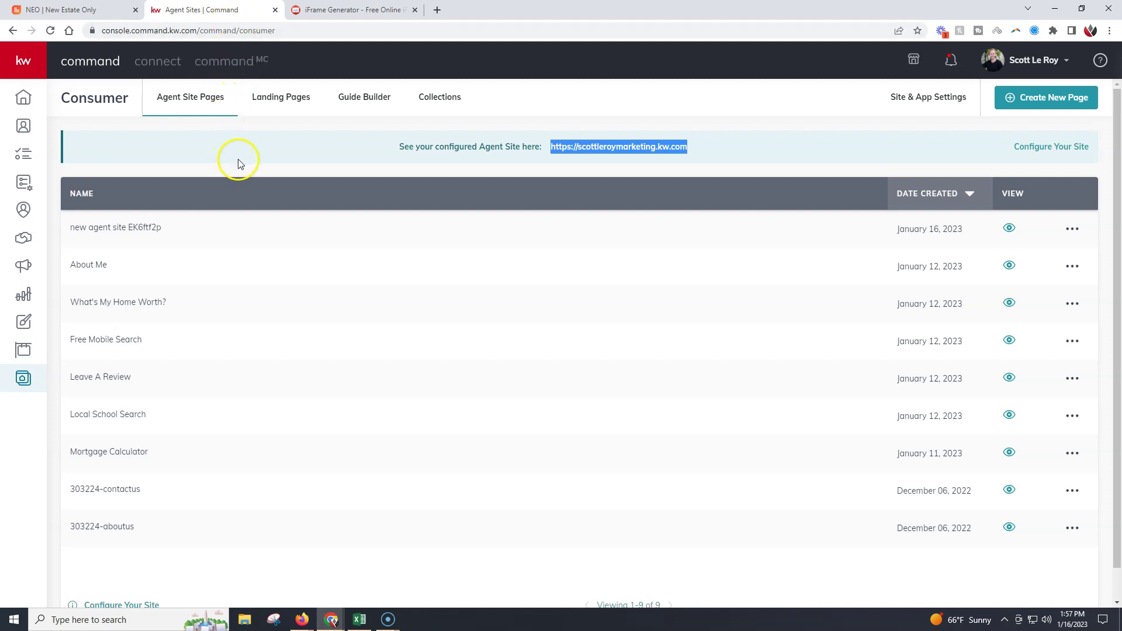
{"action": "left_click", "coordinate": [289, 106]}
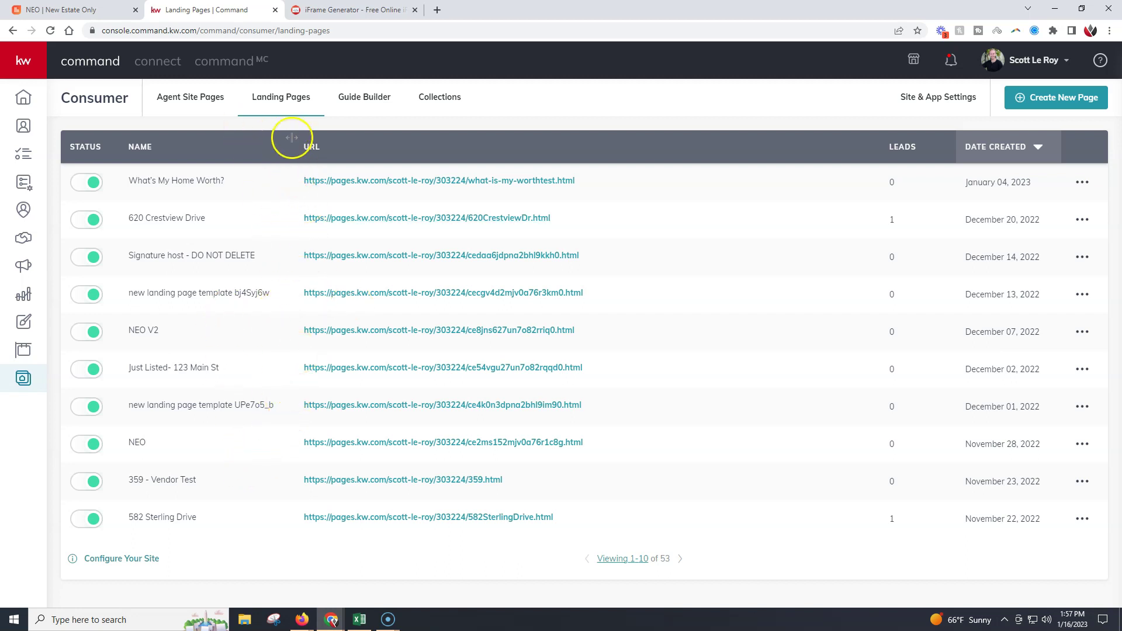
{"action": "left_click", "coordinate": [1034, 106]}
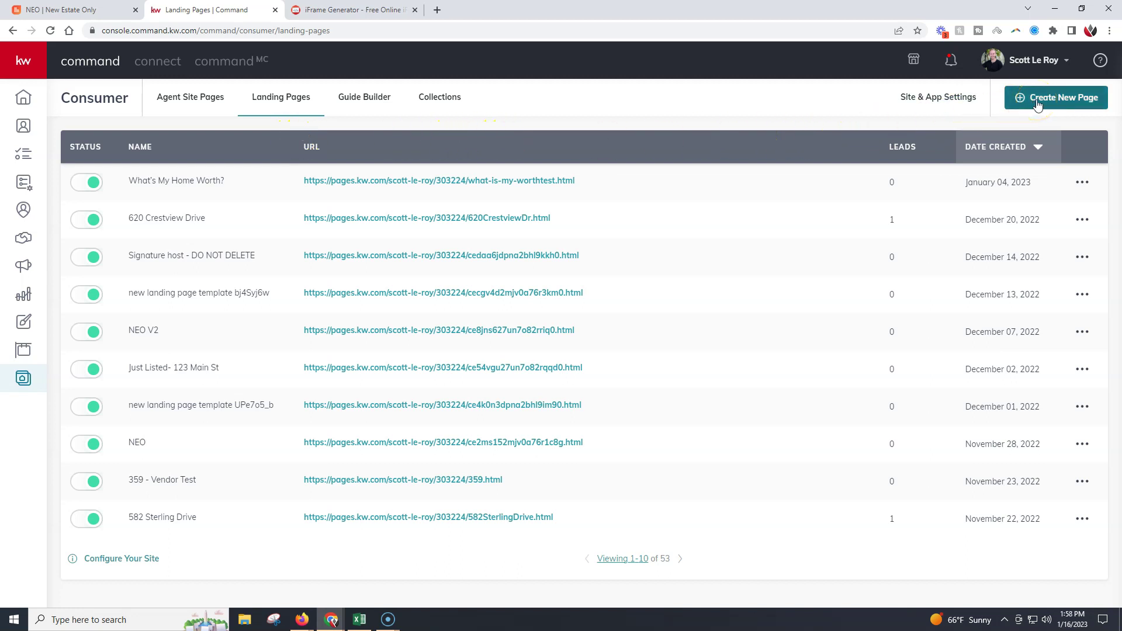
{"action": "left_click", "coordinate": [1037, 104]}
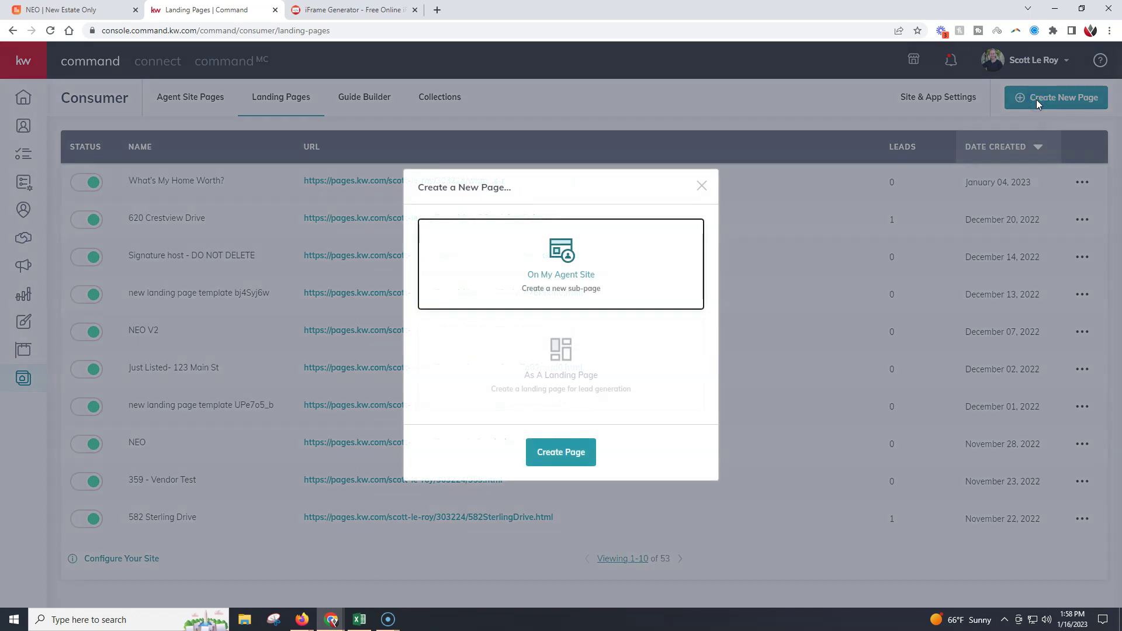
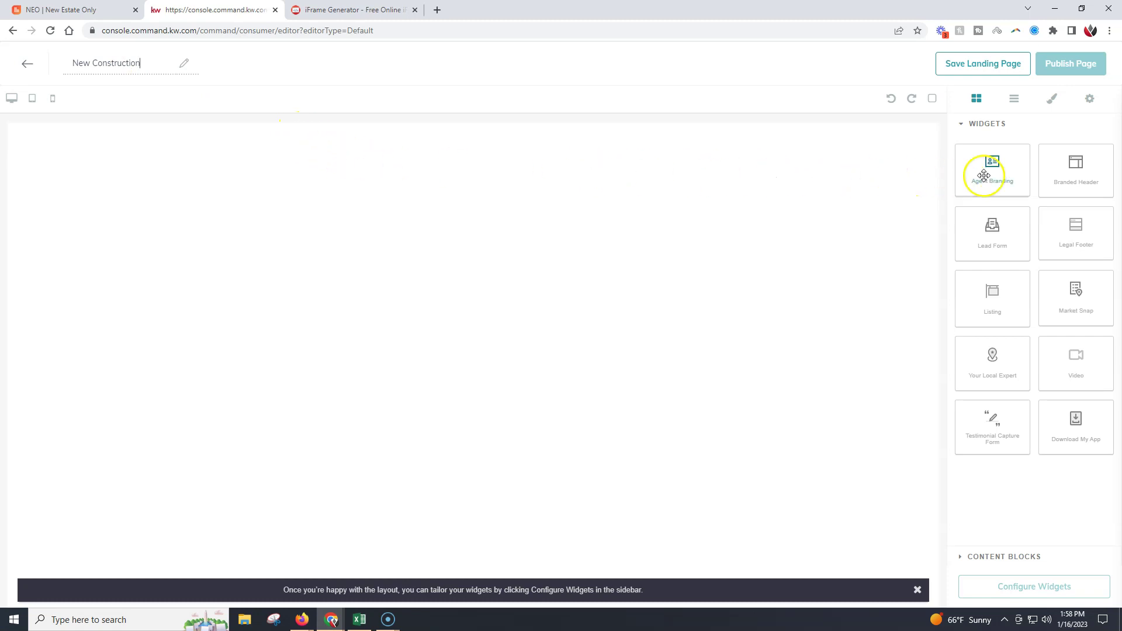
Place the Branded Header widget with the agent's details at the top of the New Construction page
{"action": "left_click_drag", "start_coordinate": [1076, 167], "coordinate": [850, 174]}
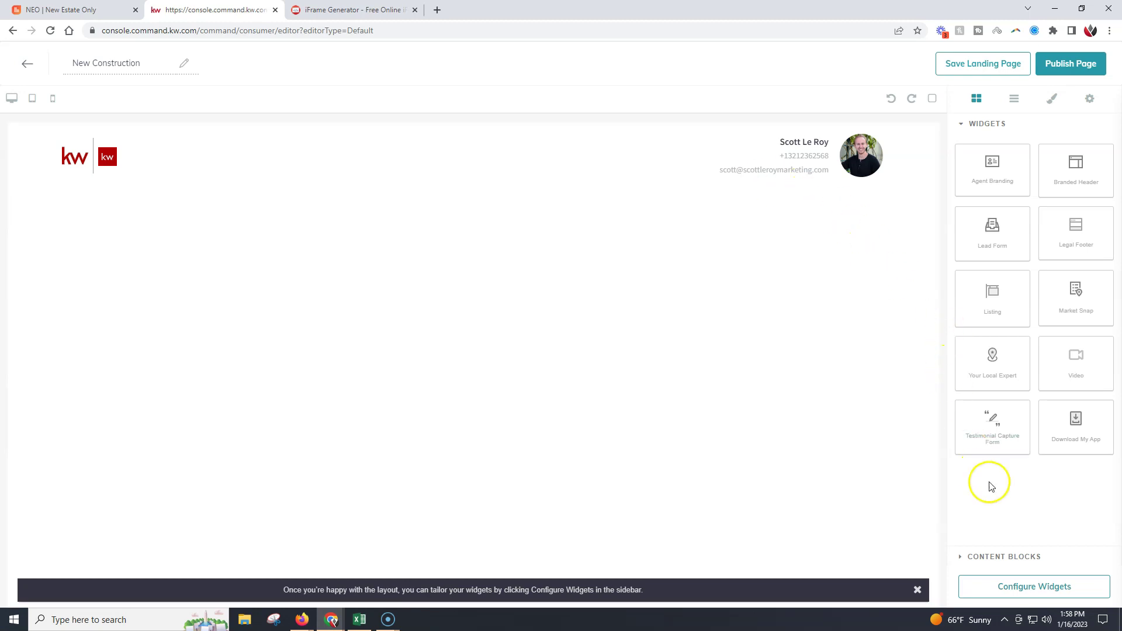
Add a Text content block from Content Blocks directly below the branded header
{"action": "left_click", "coordinate": [1004, 557]}
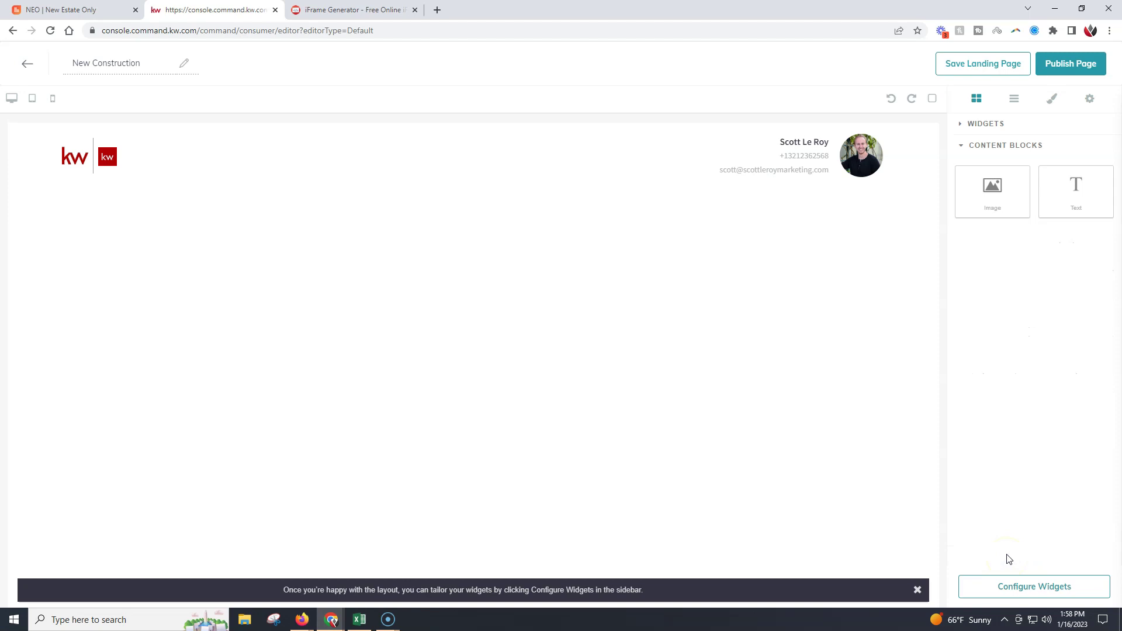
{"action": "left_click_drag", "start_coordinate": [1086, 195], "coordinate": [871, 251]}
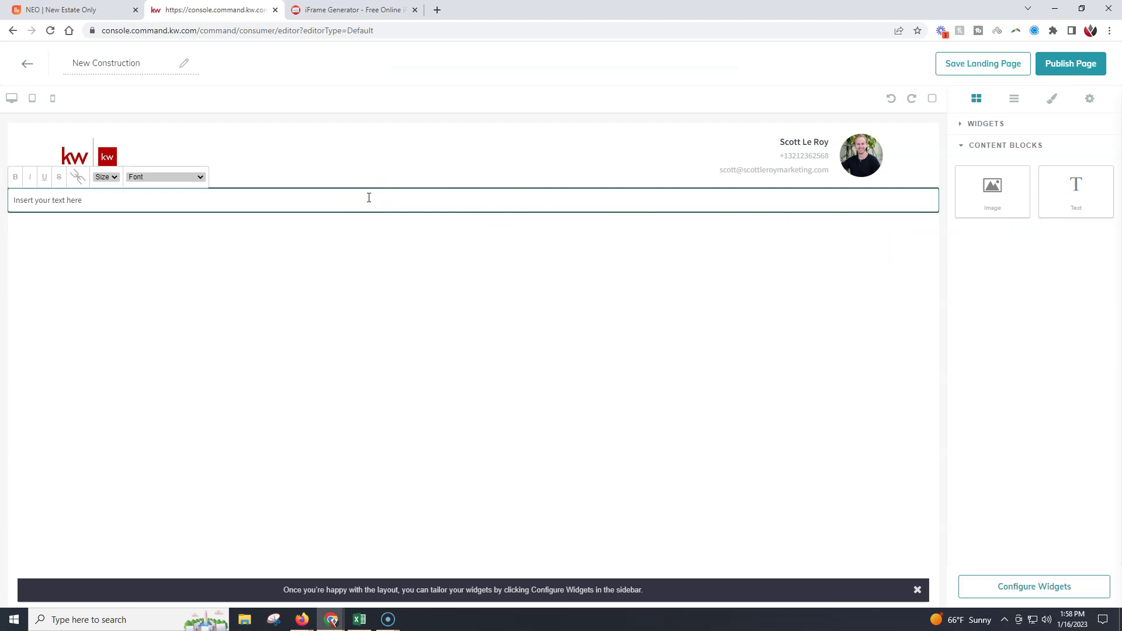
Replace the text block's placeholder with the newestateonly.com iframe embed code copied from the NEO tab
{"action": "left_click", "coordinate": [361, 201]}
{"action": "key", "text": "ctrl+a"}
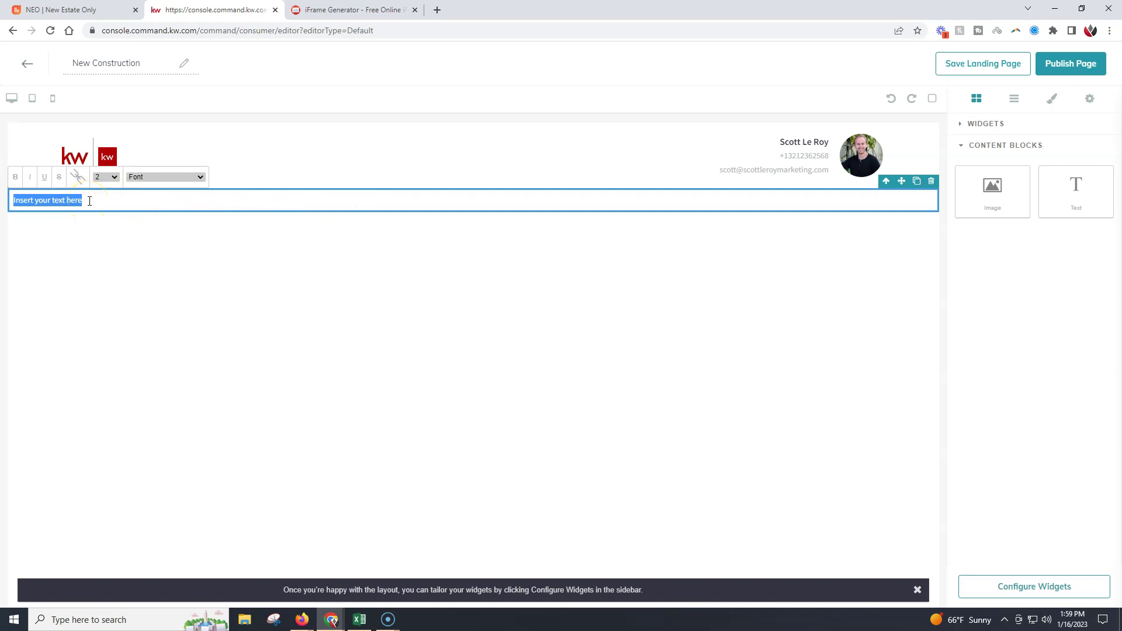
{"action": "left_click", "coordinate": [82, 10]}
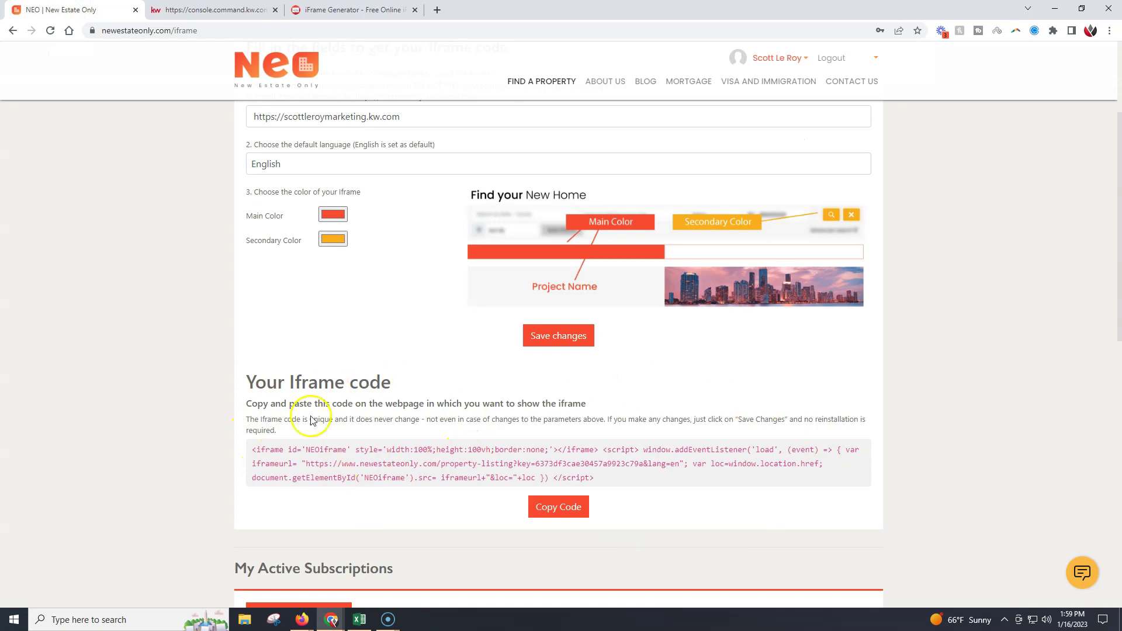
{"action": "left_click", "coordinate": [223, 10]}
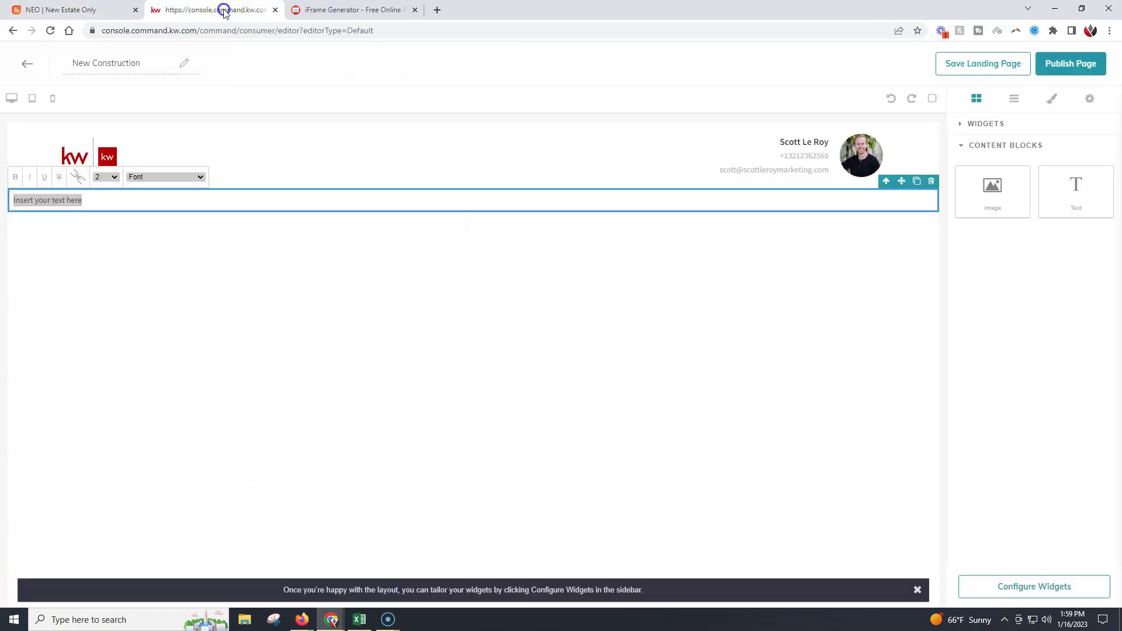
{"action": "left_click_drag", "start_coordinate": [103, 203], "coordinate": [17, 206]}
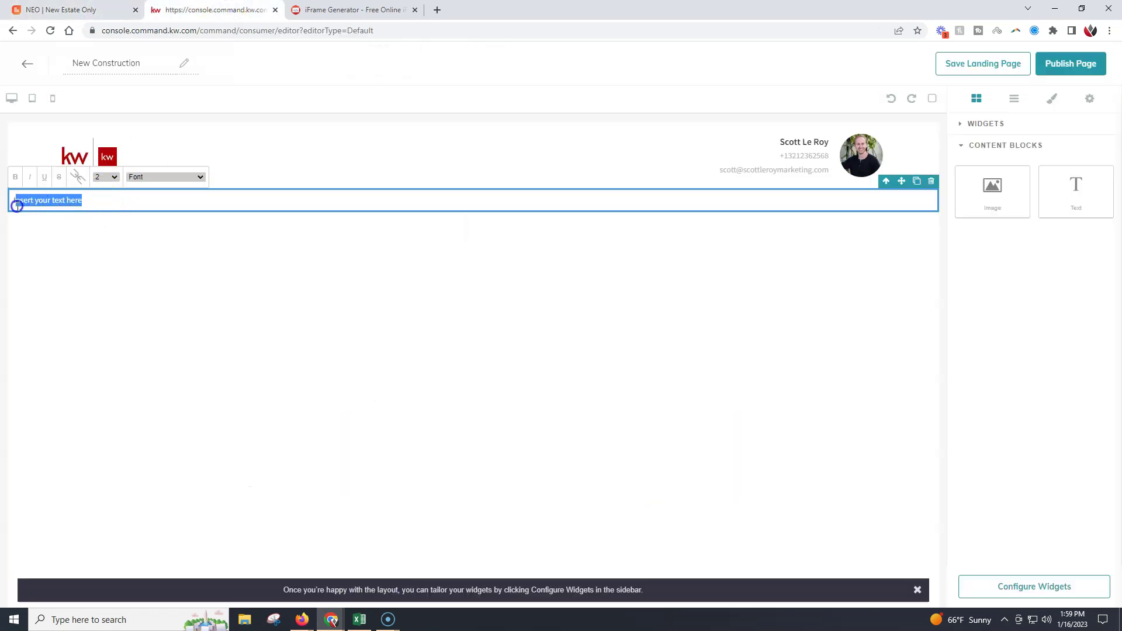
{"action": "type", "text": "<iframe id='NEOiframe' style='width:100%;height:100vh;border:none;'></iframe> <script> window.addEventListener('load', (event) => { var iframeurl= \"https://www.newestateonly.com/property-listing?key=6373df3cae30457a9923c79a&lang=en\"; var loc=window.location.href; document.getElementById('NEOiframe').src= iframeurl+\"&loc=\"+loc }) </script>"}
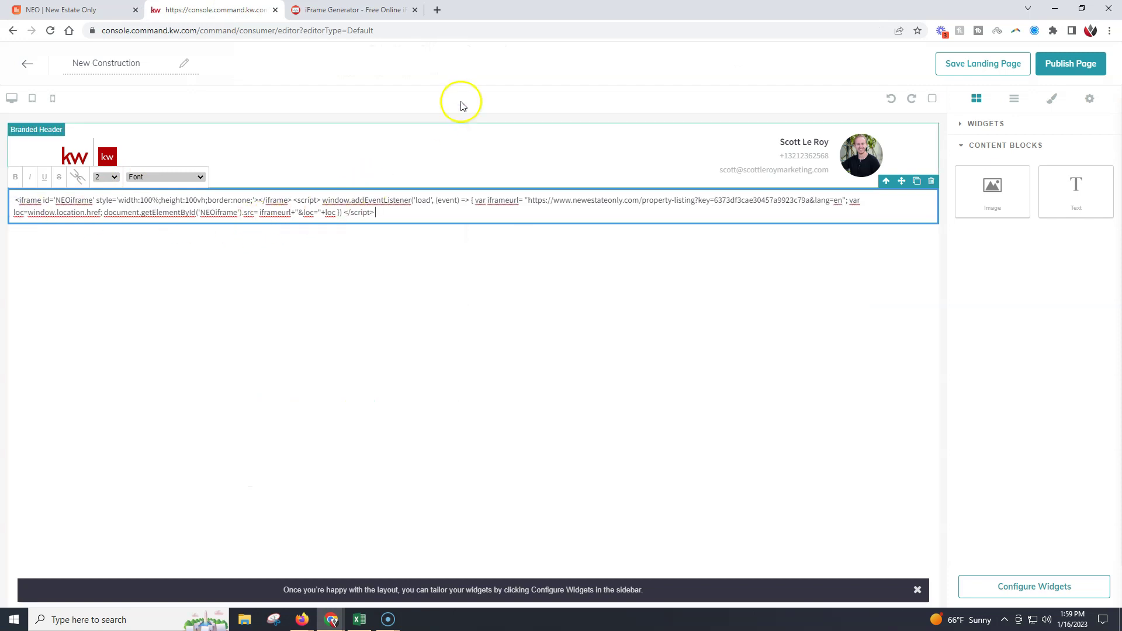
{"action": "left_click", "coordinate": [524, 62]}
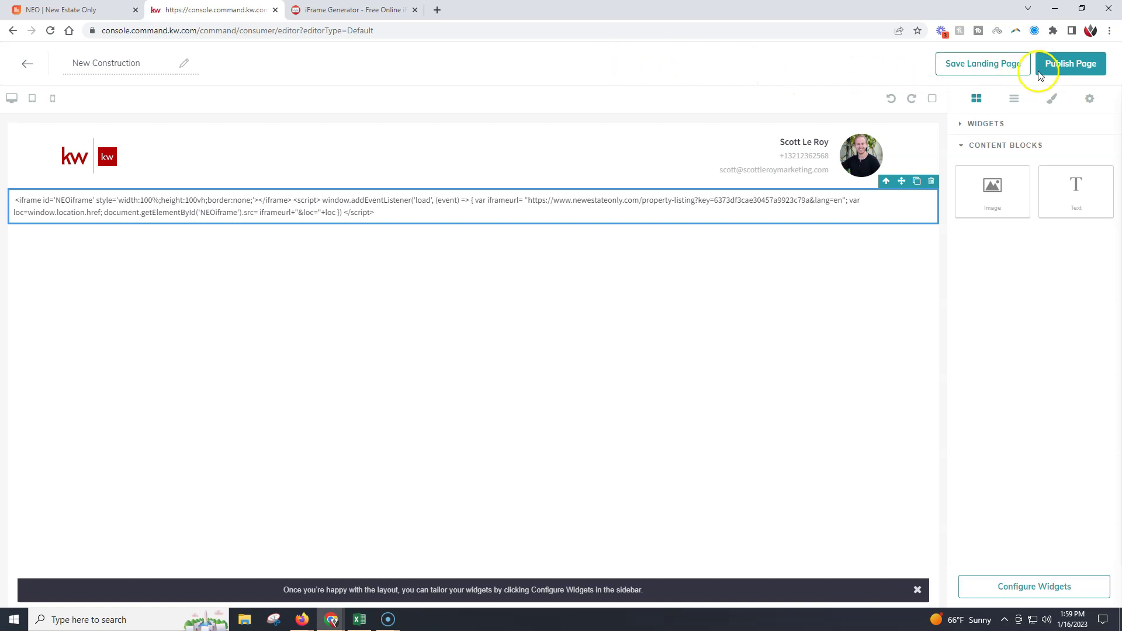
Publish the New Construction page, confirming with 'Yes, update it'
{"action": "left_click", "coordinate": [1072, 65]}
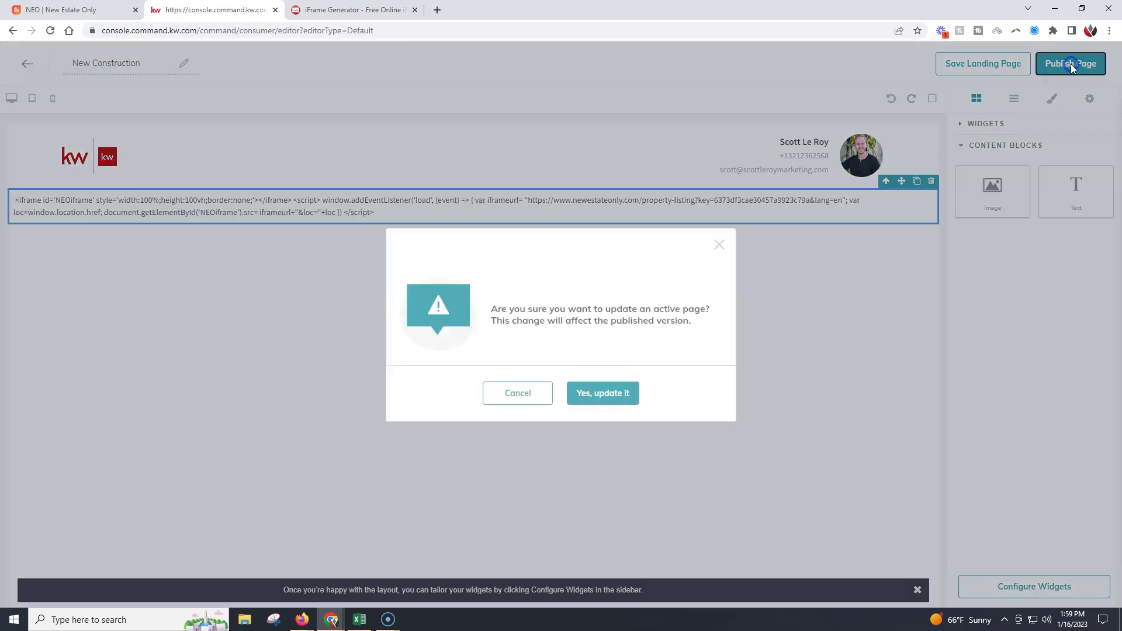
{"action": "left_click", "coordinate": [618, 395]}
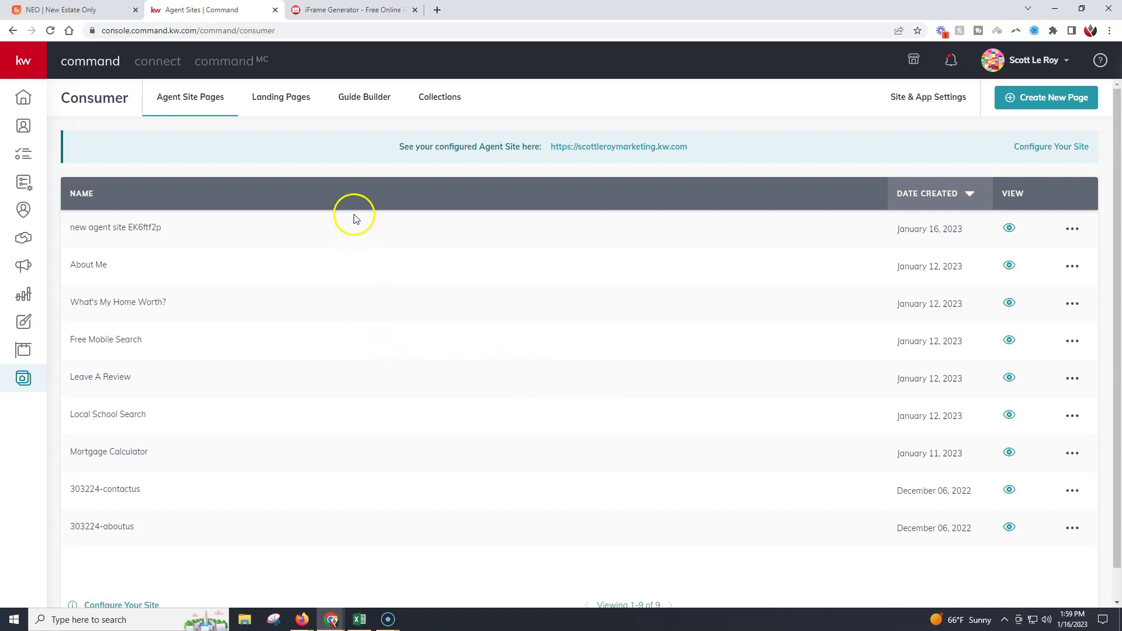
Open the live New Construction page from the Landing Pages list in a new tab
{"action": "left_click", "coordinate": [291, 104]}
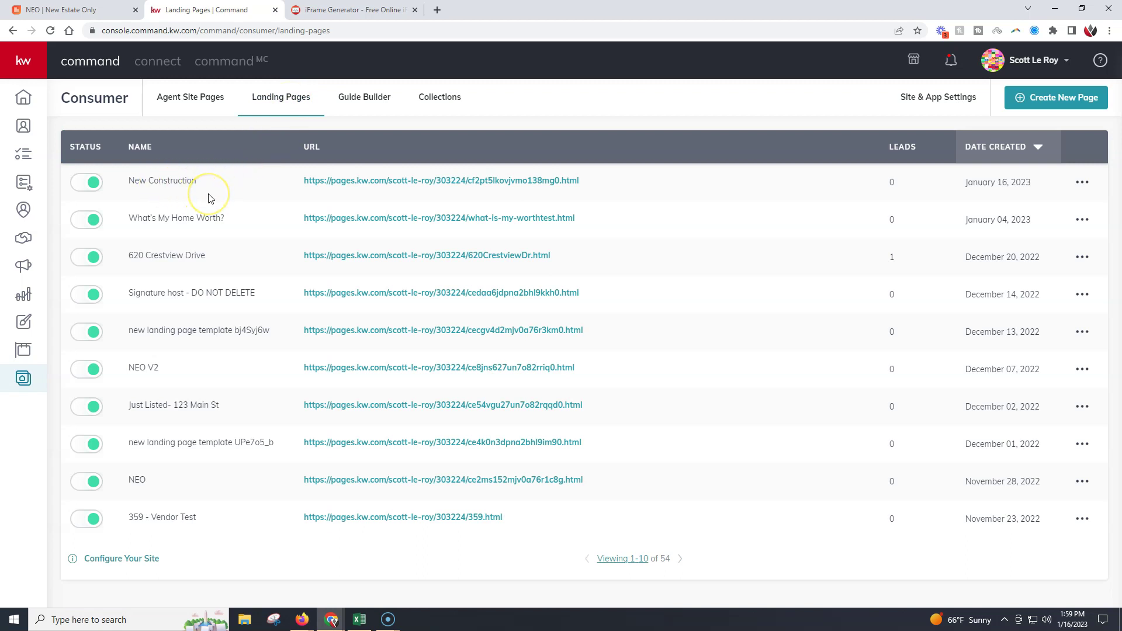
{"action": "right_click", "coordinate": [368, 184]}
{"action": "left_click", "coordinate": [376, 188]}
{"action": "left_click", "coordinate": [347, 8]}
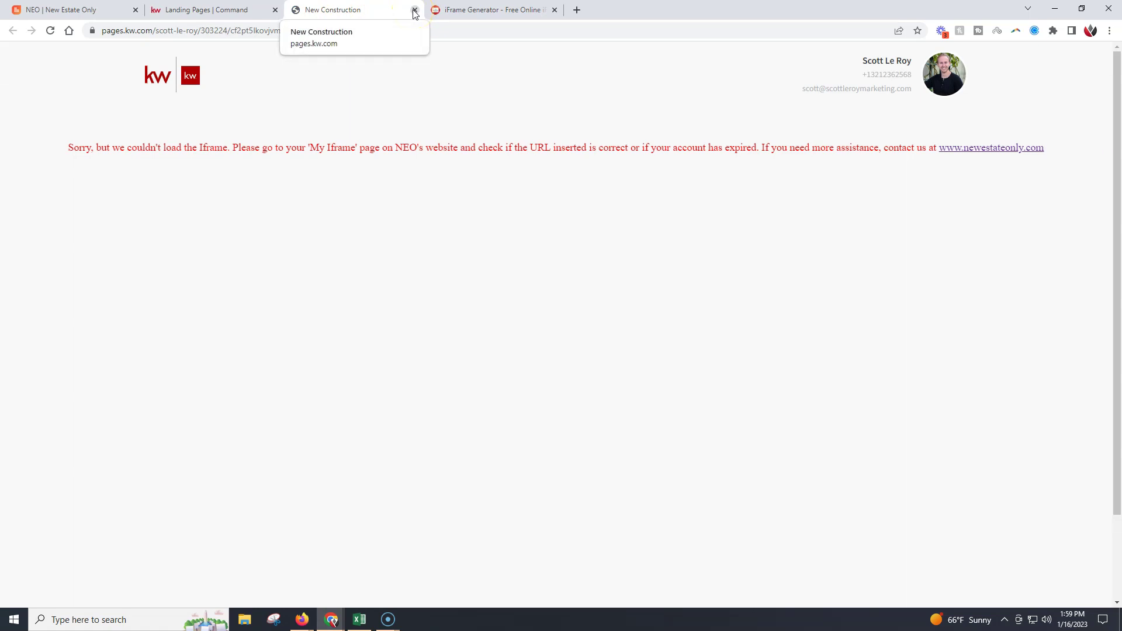
Reload the page so the NEO search loads, open Storey Park, and select the page URL
{"action": "left_click", "coordinate": [51, 32]}
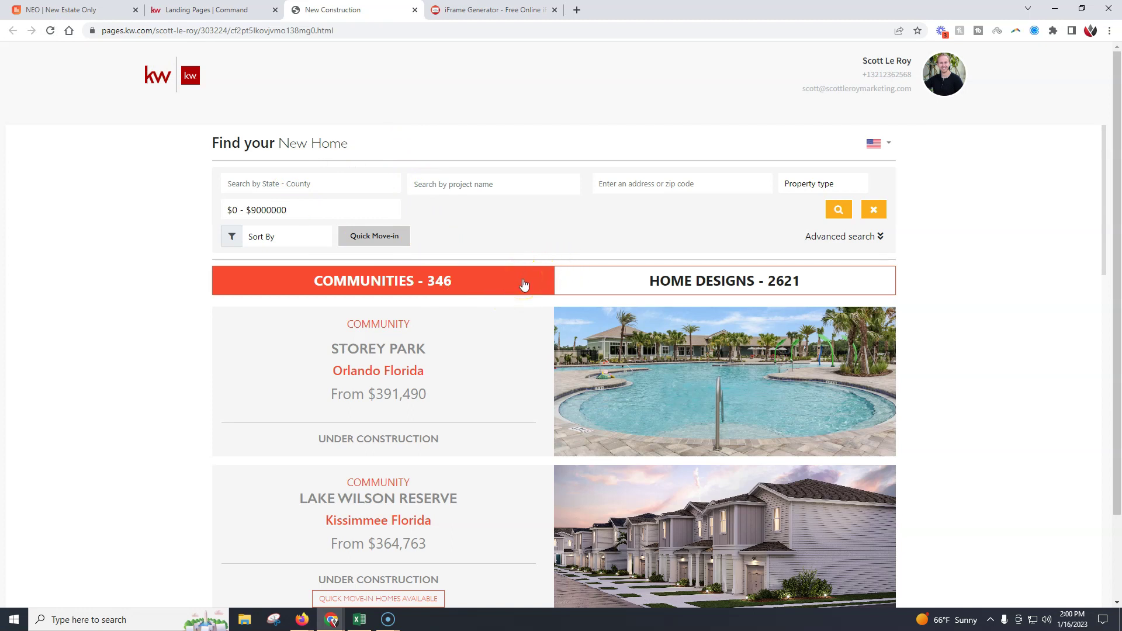
{"action": "left_click", "coordinate": [432, 367]}
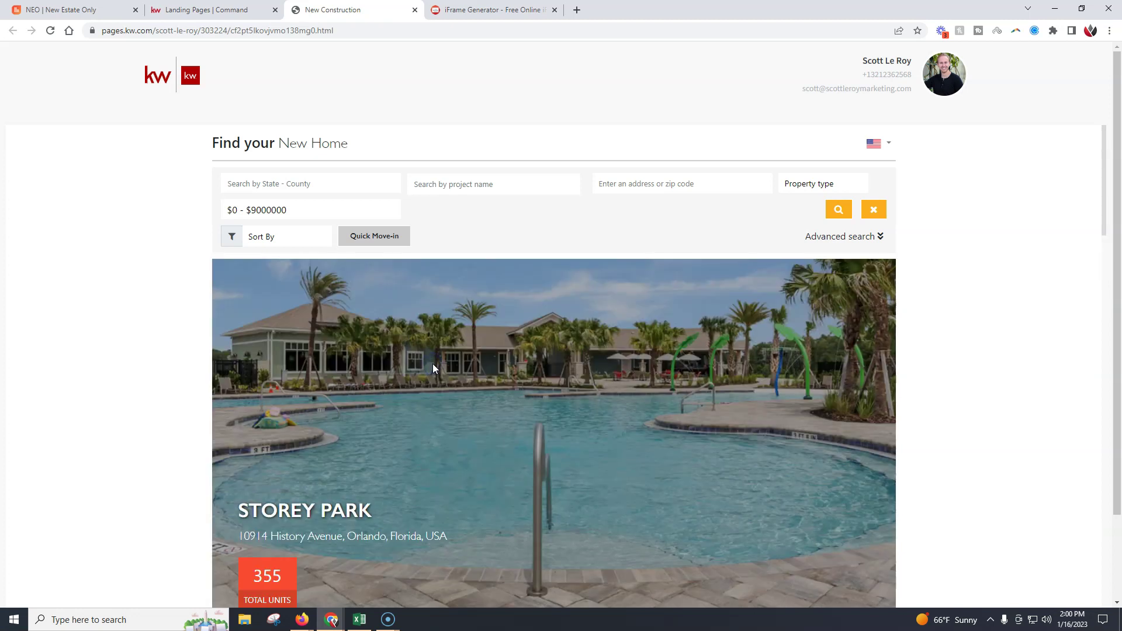
{"action": "left_click", "coordinate": [343, 27]}
{"action": "key", "text": "ctrl+c"}
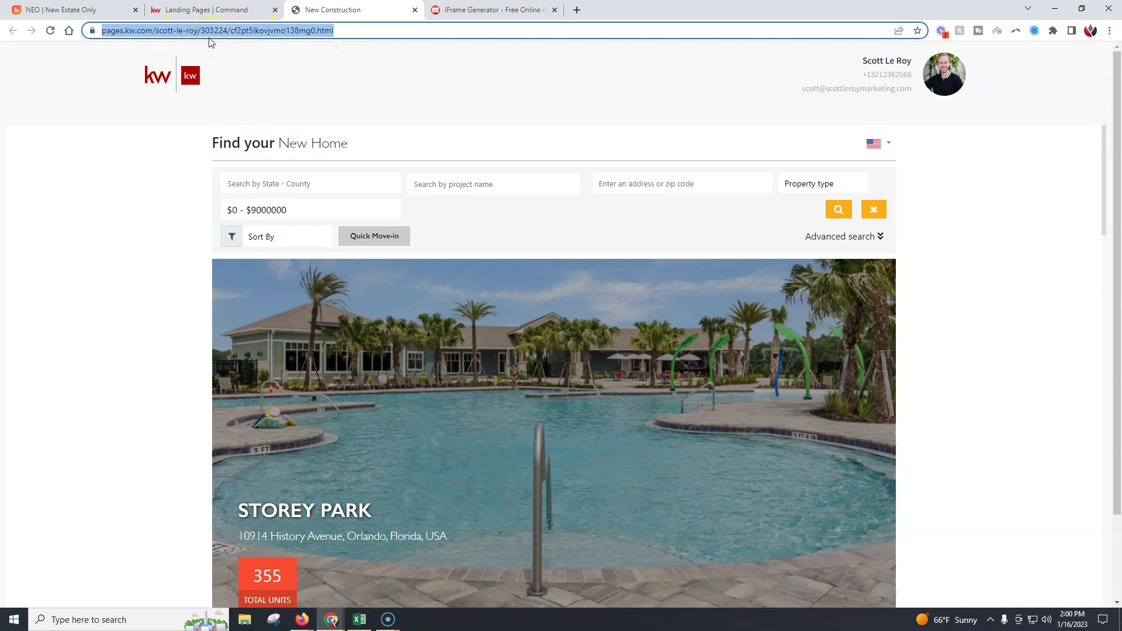
Paste the New Construction URL into iFrame Generator, set width 1400 and height 1900, and preview
{"action": "left_click", "coordinate": [468, 12]}
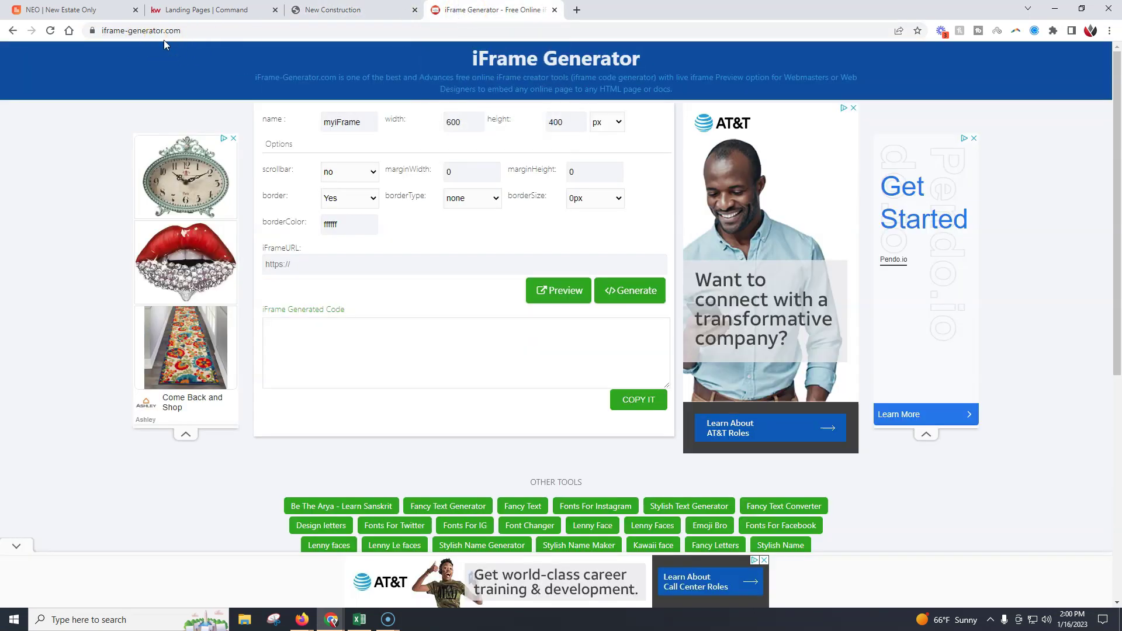
{"action": "left_click", "coordinate": [304, 265]}
{"action": "key", "text": "ctrl+v"}
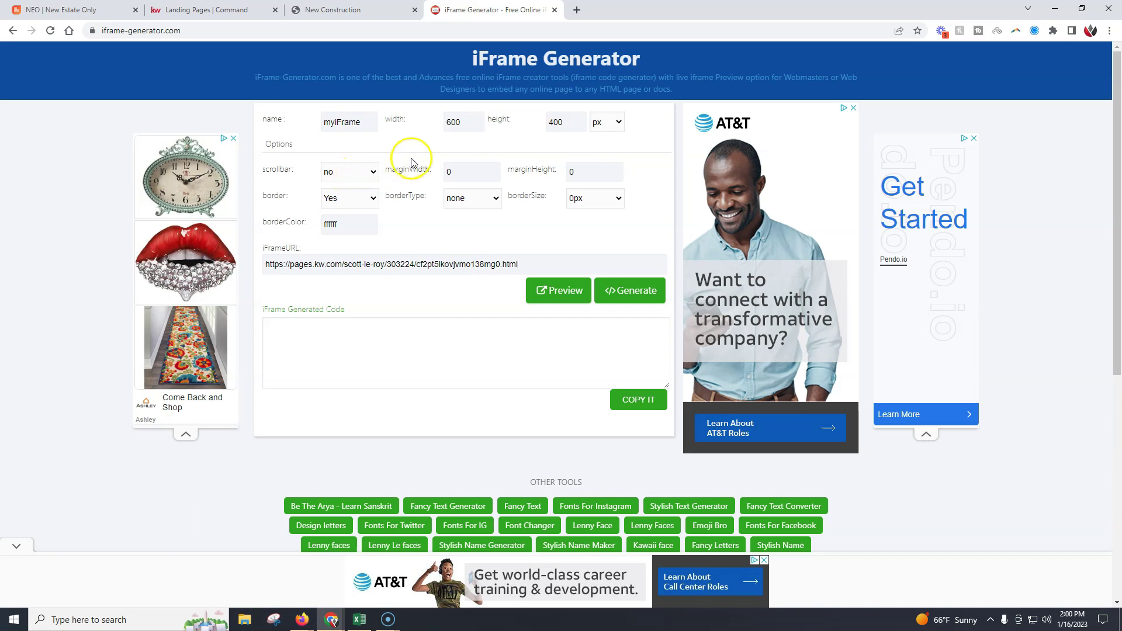
{"action": "left_click_drag", "start_coordinate": [464, 122], "coordinate": [422, 128]}
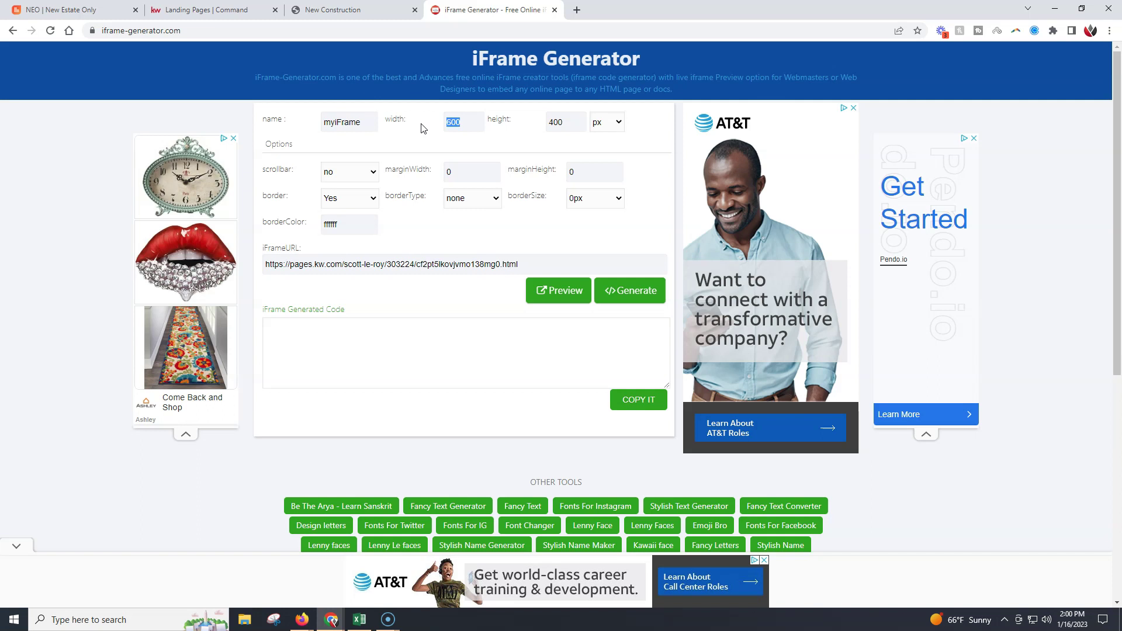
{"action": "type", "text": "1400"}
{"action": "left_click_drag", "start_coordinate": [566, 122], "coordinate": [536, 128]}
{"action": "left_click", "coordinate": [564, 288]}
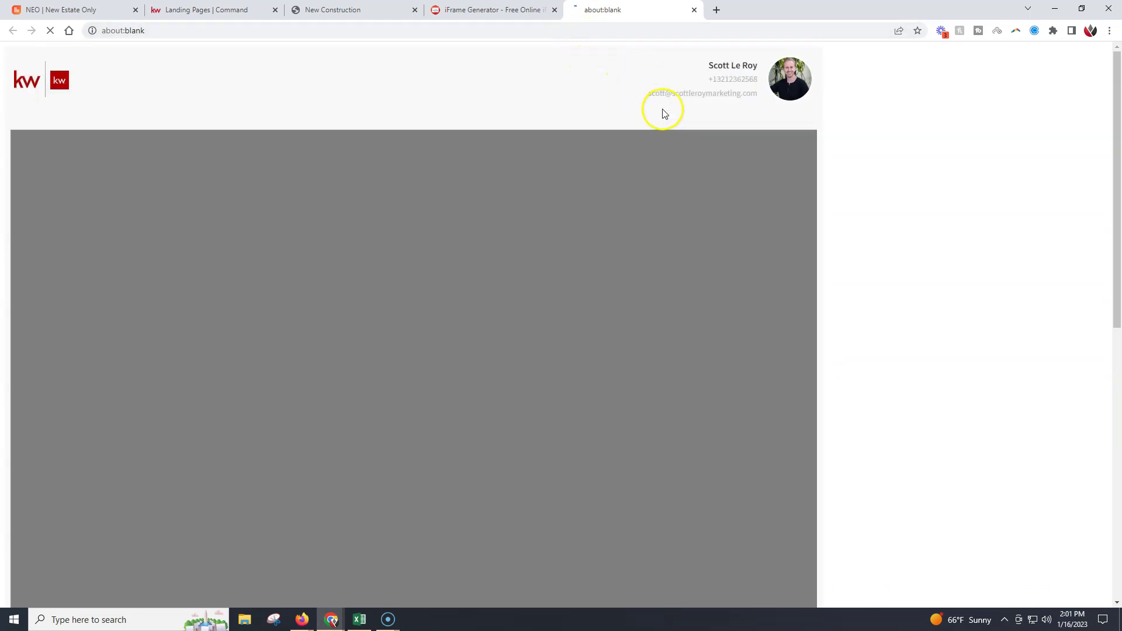
Review the 1400 × 1900 preview, then change the iframe height to 2100 and preview again
{"action": "scroll", "coordinate": [854, 241], "scroll_direction": "down", "scroll_amount": 9}
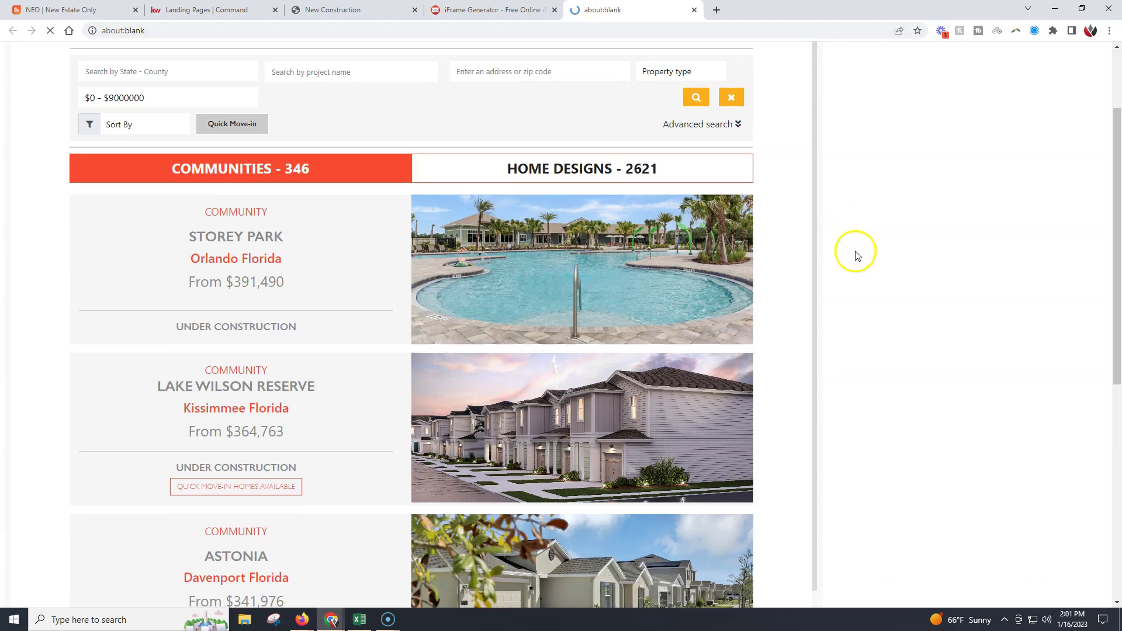
{"action": "scroll", "coordinate": [691, 277], "scroll_direction": "down", "scroll_amount": 17}
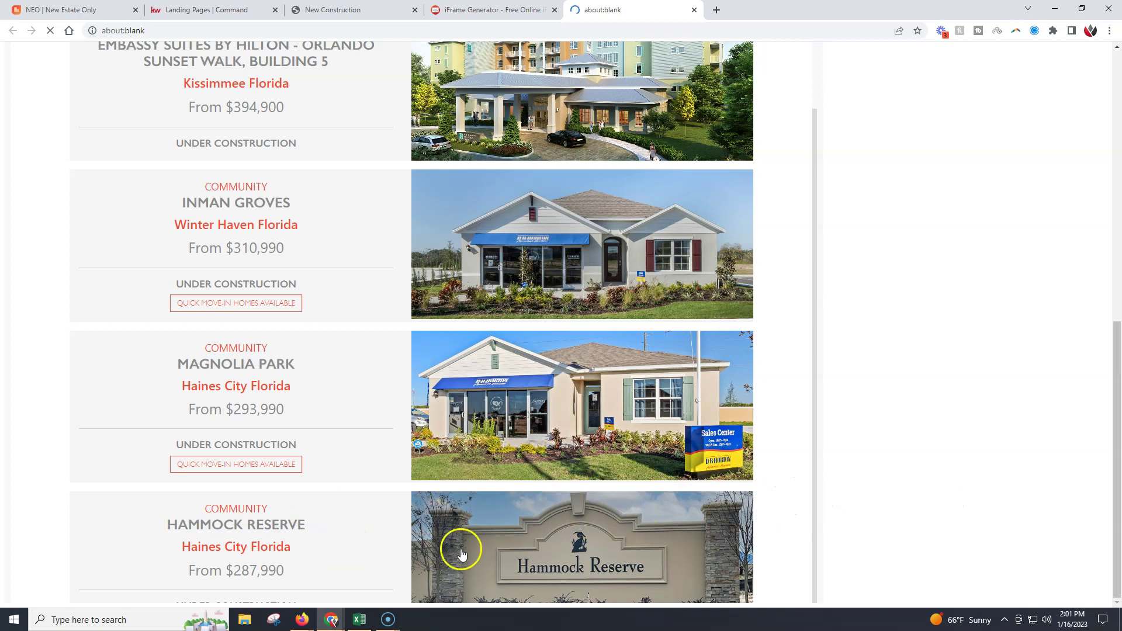
{"action": "scroll", "coordinate": [454, 538], "scroll_direction": "up", "scroll_amount": 15}
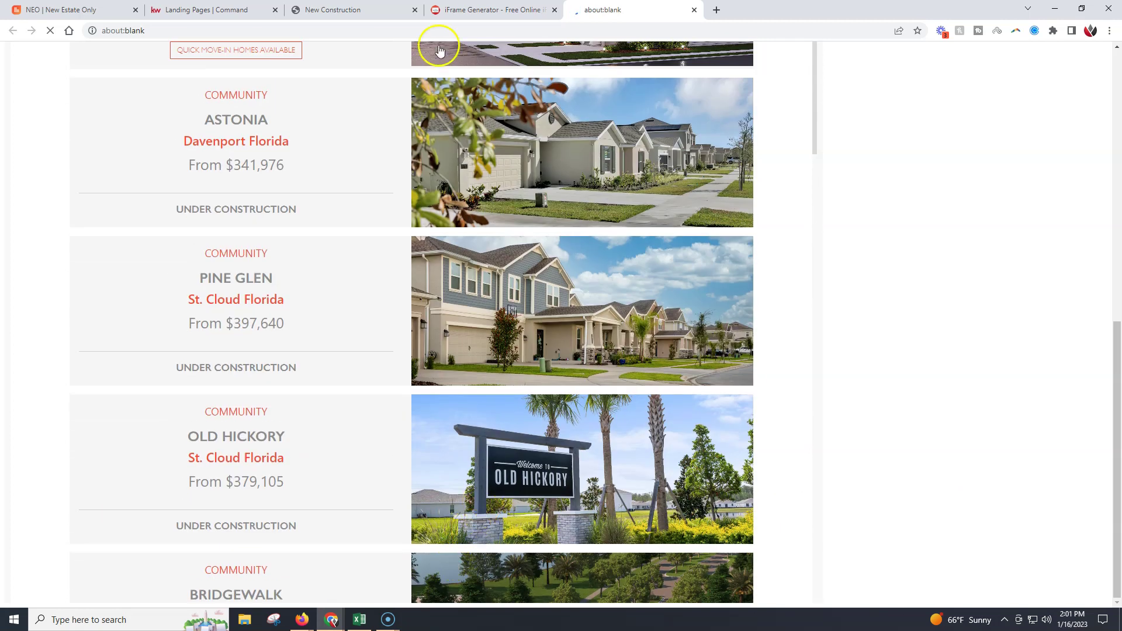
{"action": "left_click", "coordinate": [462, 10]}
{"action": "double_click", "coordinate": [568, 122]}
{"action": "type", "text": "2100"}
{"action": "left_click", "coordinate": [574, 292]}
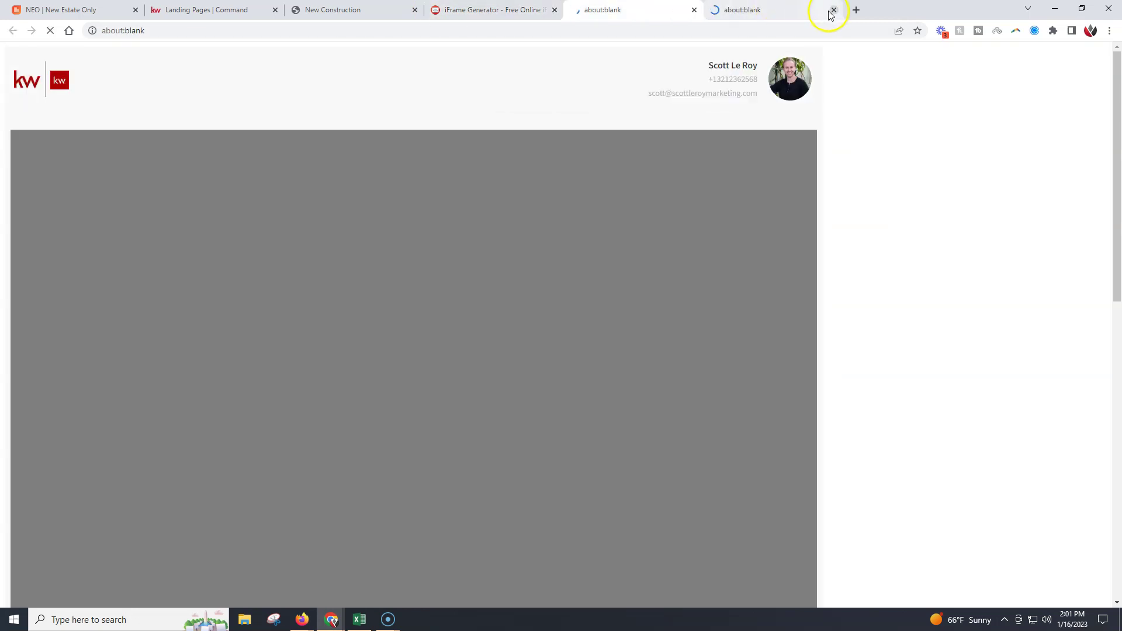
Check the community listings in the 2100 px preview and open the scrollbar options
{"action": "left_click", "coordinate": [831, 11]}
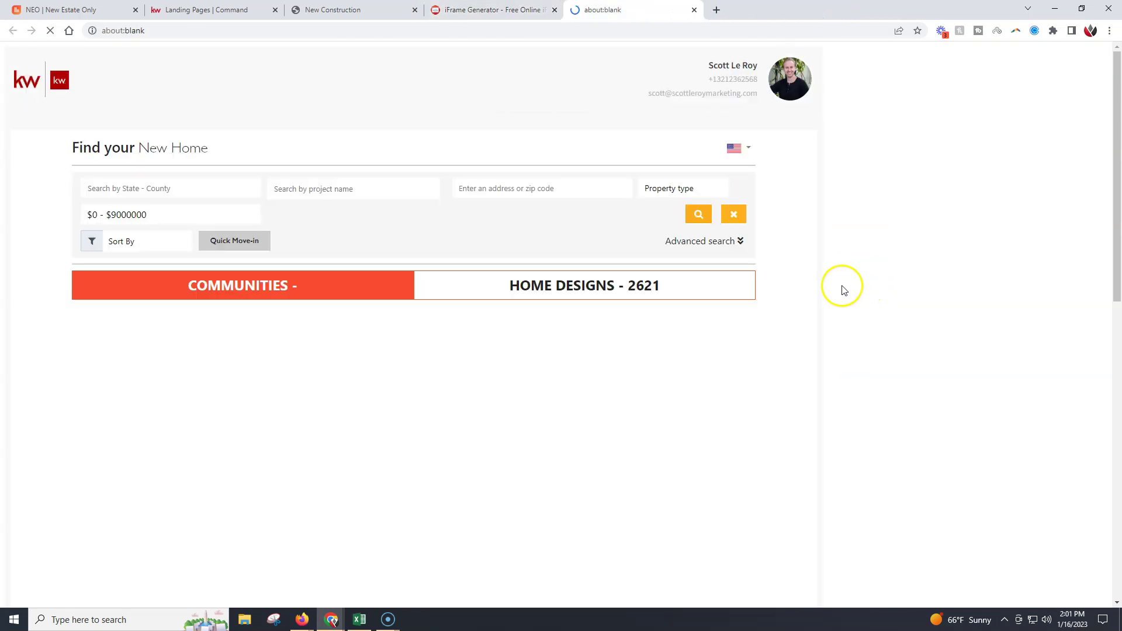
{"action": "scroll", "coordinate": [860, 290], "scroll_direction": "down", "scroll_amount": 10}
{"action": "scroll", "coordinate": [720, 289], "scroll_direction": "down", "scroll_amount": 15}
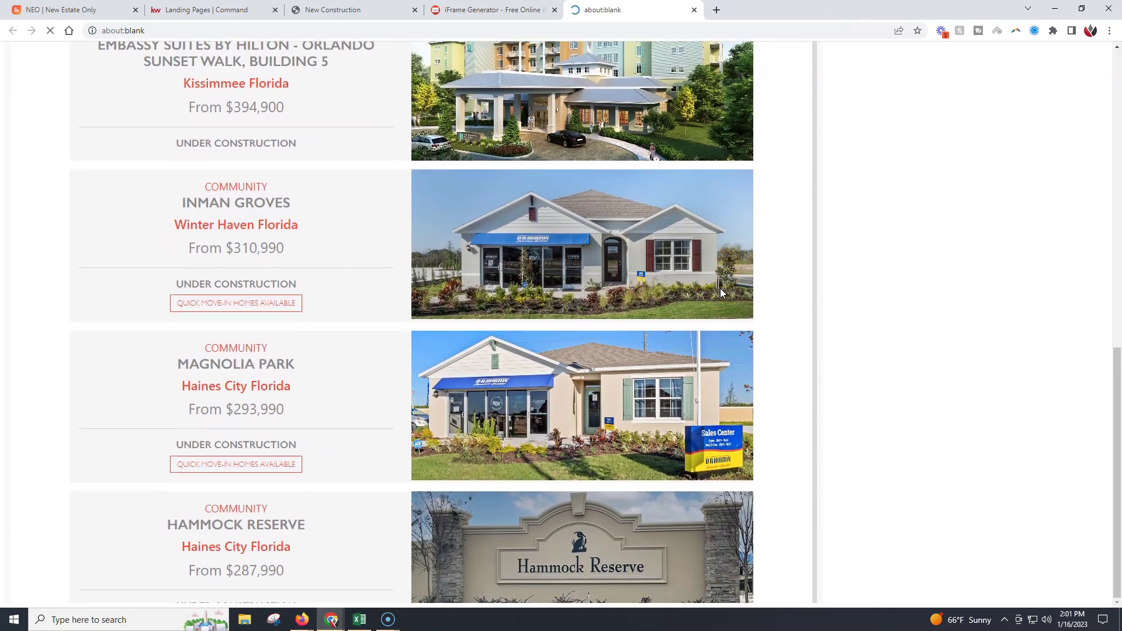
{"action": "scroll", "coordinate": [992, 293], "scroll_direction": "up", "scroll_amount": 10}
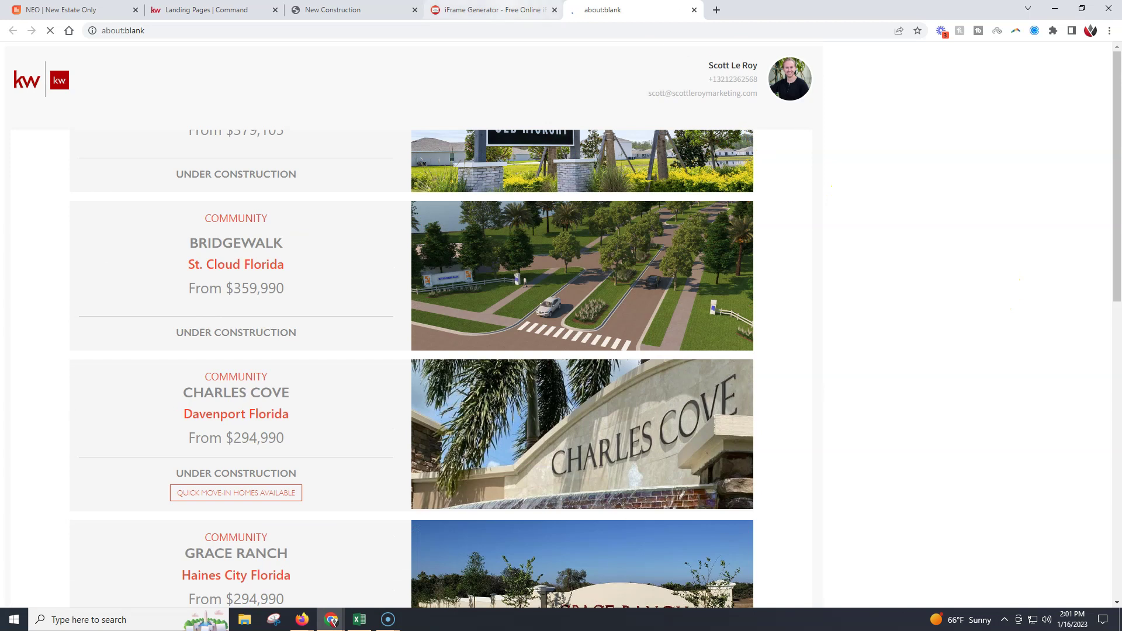
{"action": "left_click", "coordinate": [491, 9]}
{"action": "left_click", "coordinate": [373, 171]}
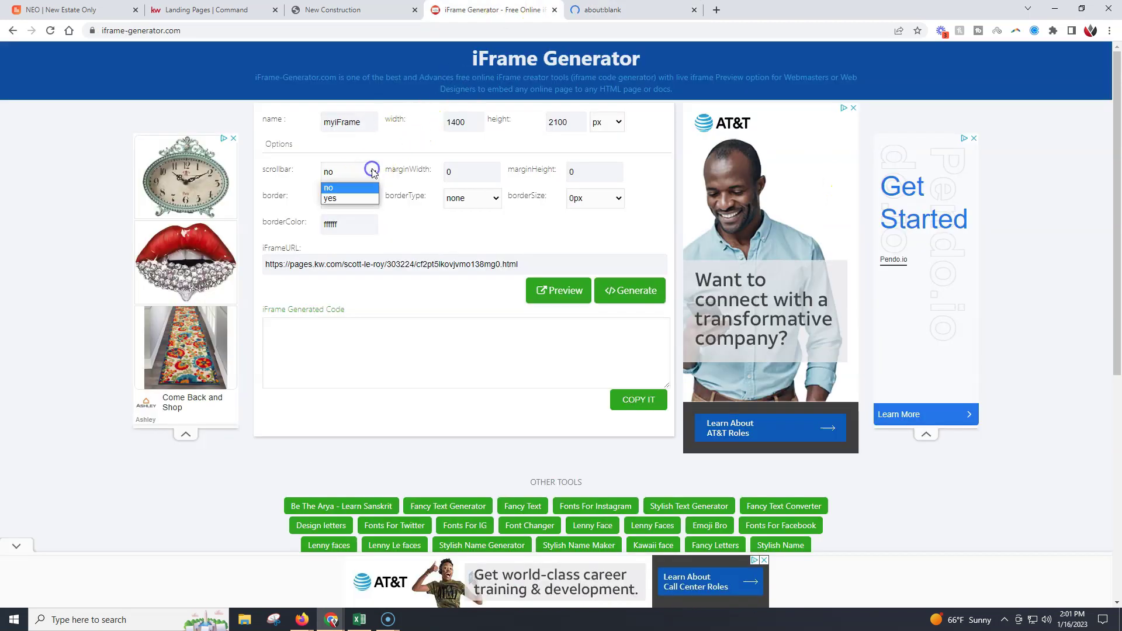
Turn the iframe scrollbar on and preview the 2100 px embed, scrolling through the listings
{"action": "left_click", "coordinate": [358, 200]}
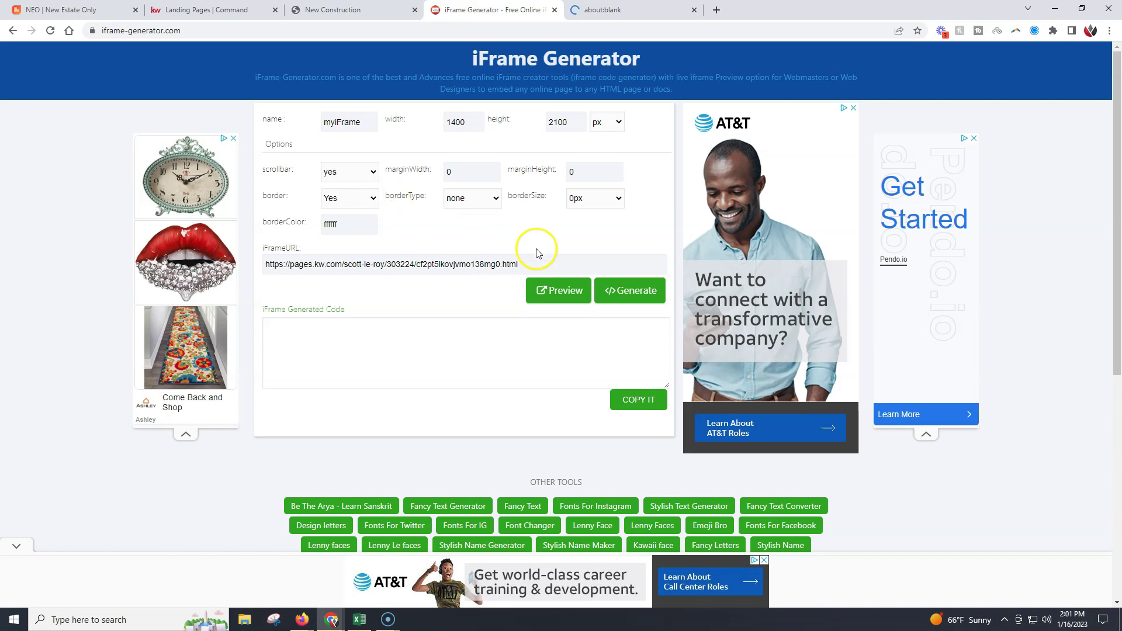
{"action": "left_click", "coordinate": [695, 10]}
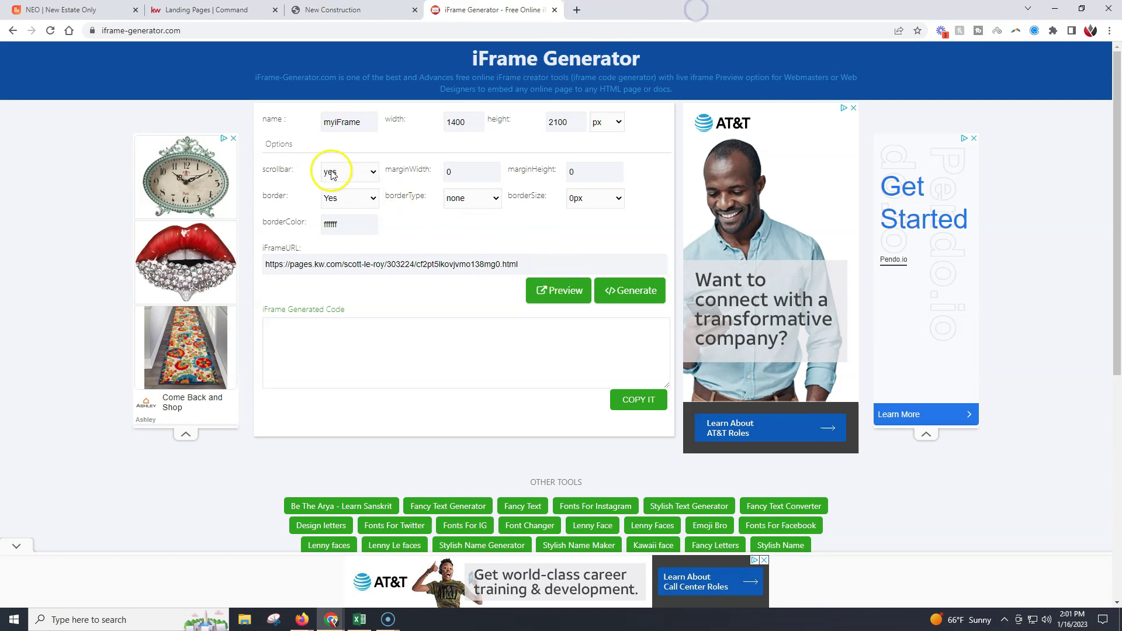
{"action": "left_click", "coordinate": [541, 290]}
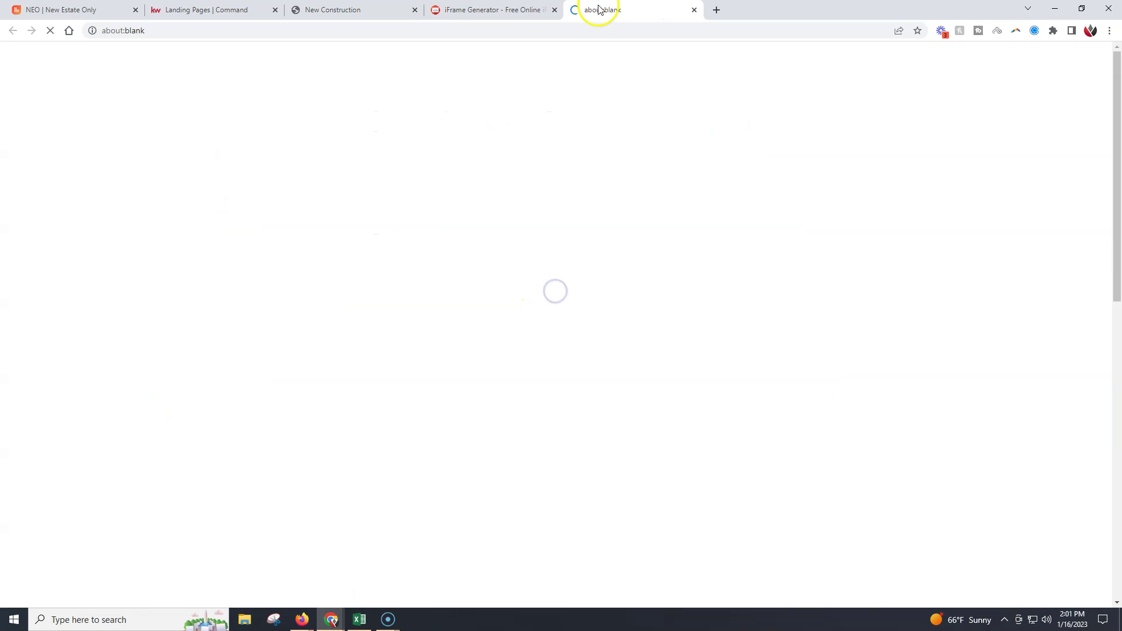
{"action": "scroll", "coordinate": [862, 240], "scroll_direction": "down", "scroll_amount": 7}
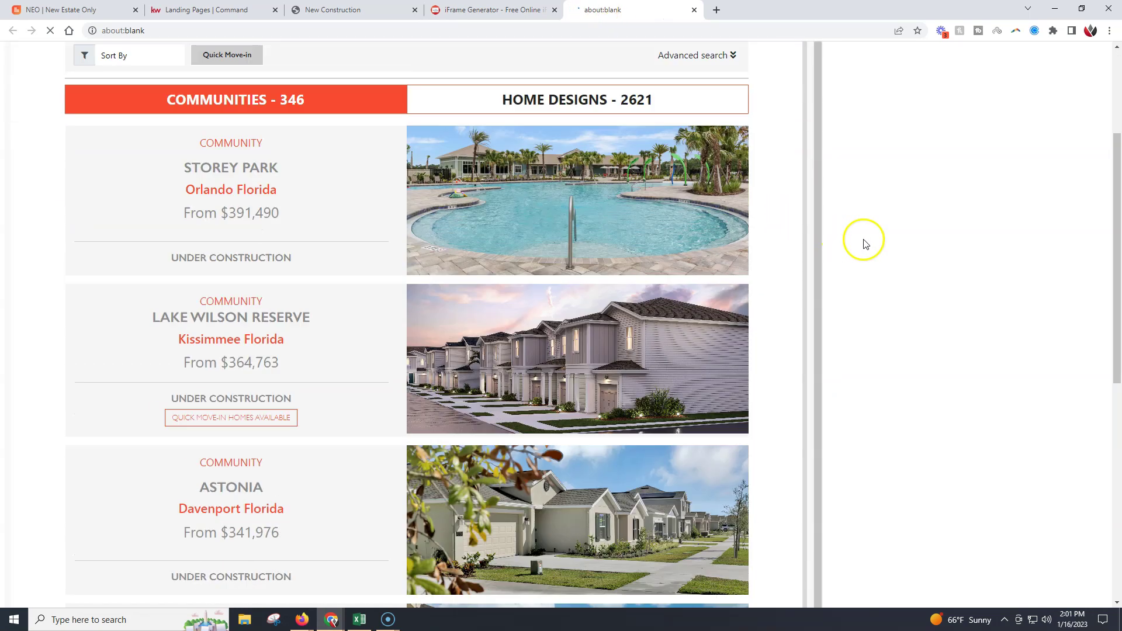
{"action": "scroll", "coordinate": [863, 243], "scroll_direction": "down", "scroll_amount": 15}
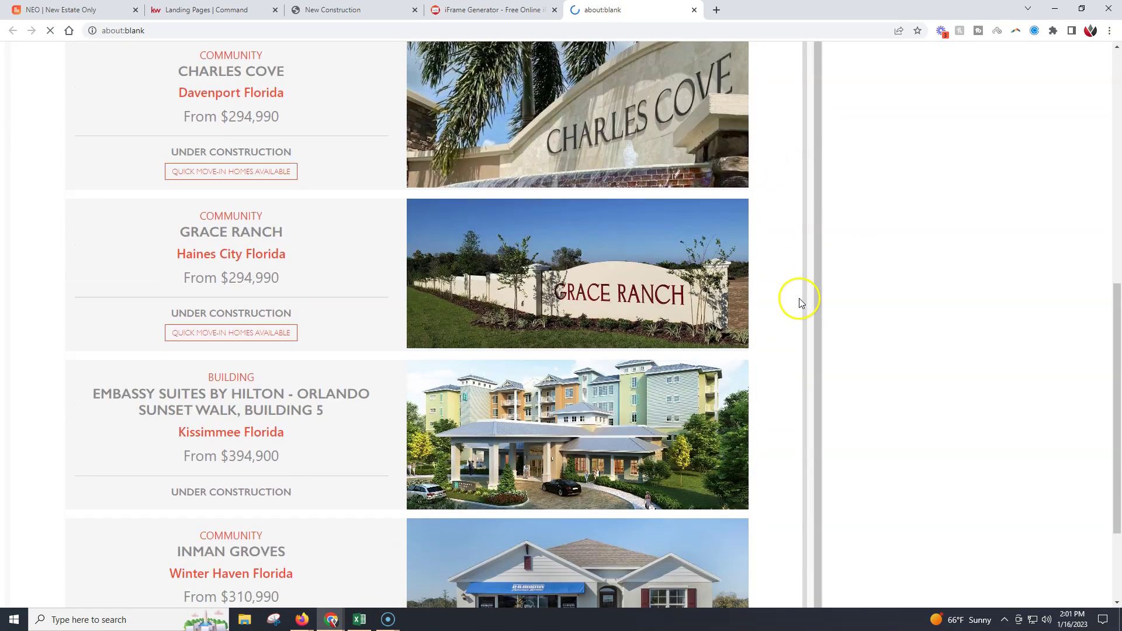
{"action": "scroll", "coordinate": [870, 328], "scroll_direction": "down", "scroll_amount": 3}
{"action": "scroll", "coordinate": [727, 477], "scroll_direction": "down", "scroll_amount": 3}
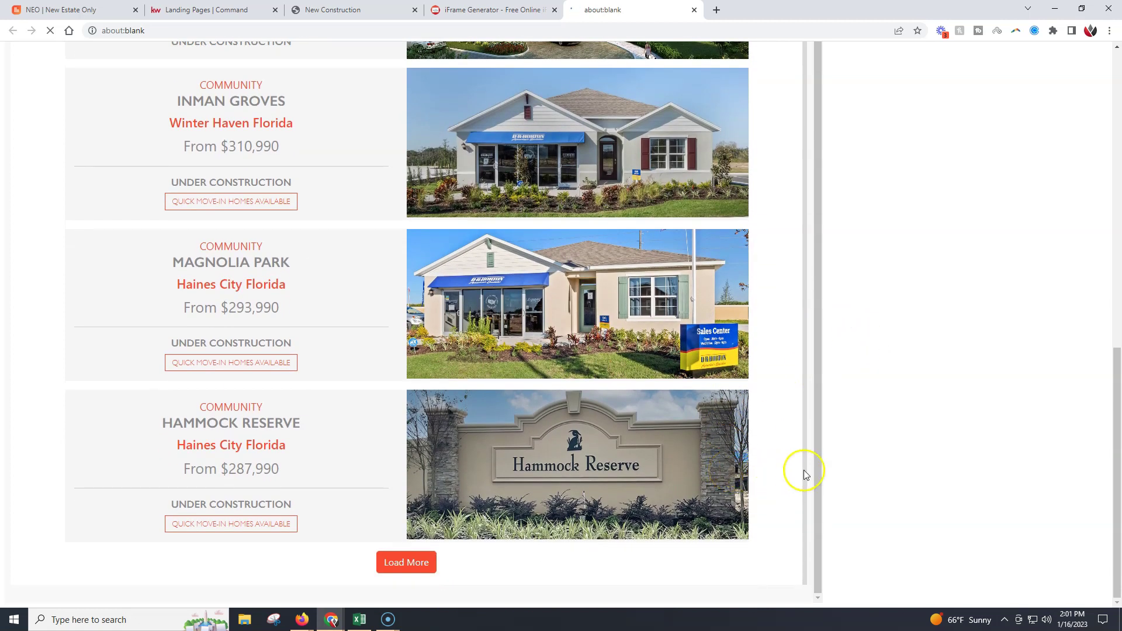
{"action": "scroll", "coordinate": [854, 458], "scroll_direction": "up", "scroll_amount": 10}
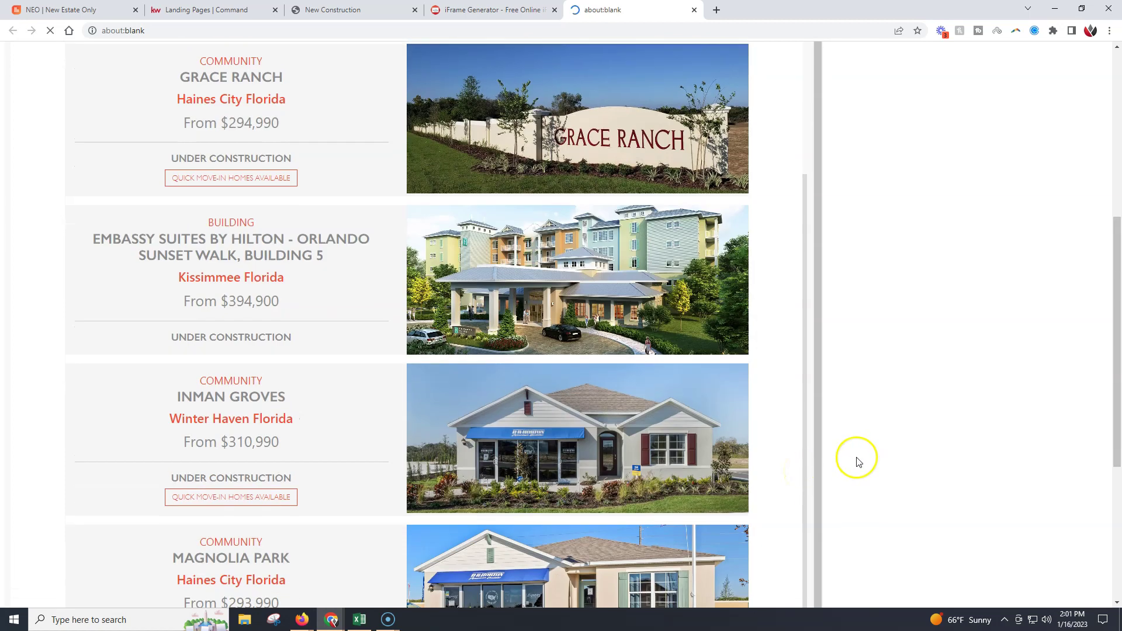
{"action": "scroll", "coordinate": [778, 415], "scroll_direction": "up", "scroll_amount": 15}
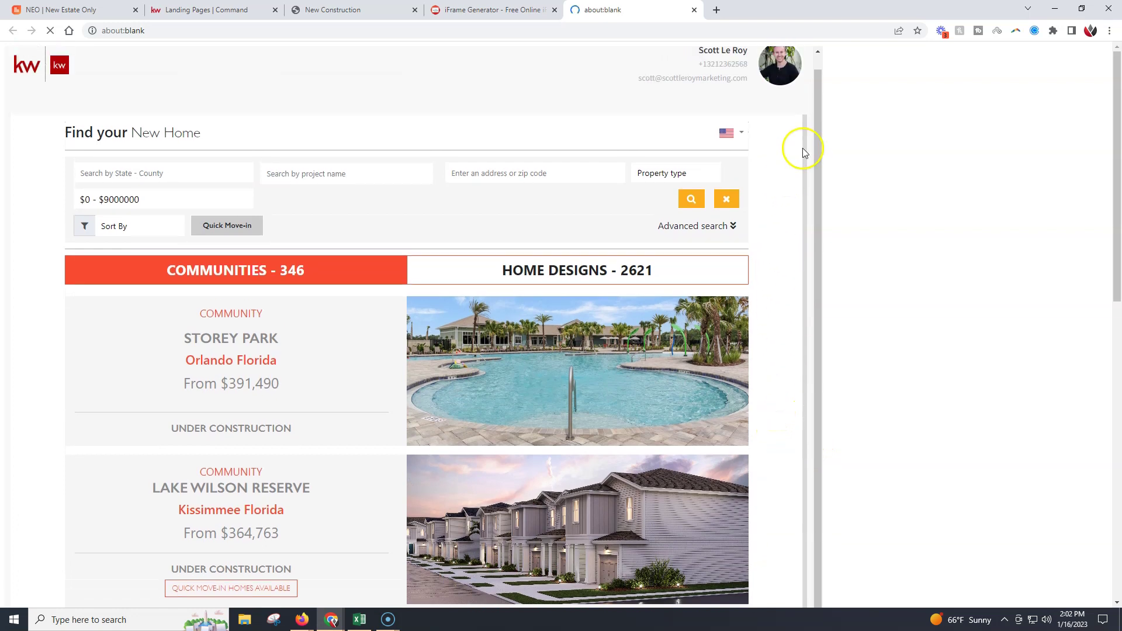
Raise the height to 2300 px, confirm the full listing in preview, and generate the embed code
{"action": "left_click", "coordinate": [493, 9]}
{"action": "double_click", "coordinate": [558, 122]}
{"action": "type", "text": "2300"}
{"action": "left_click", "coordinate": [571, 290]}
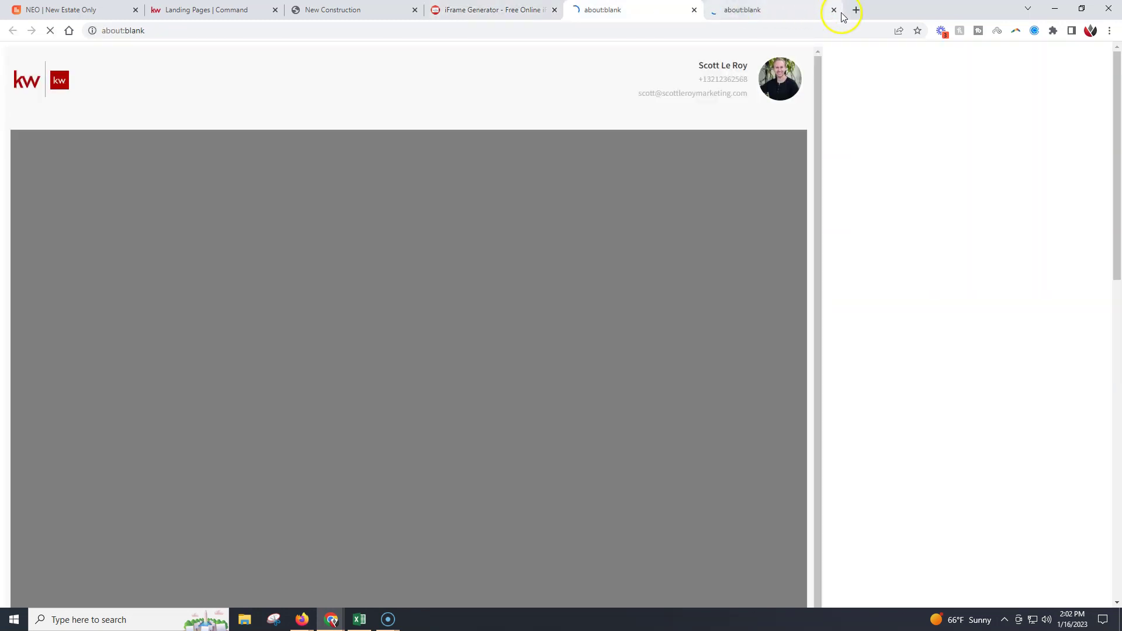
{"action": "left_click", "coordinate": [834, 10]}
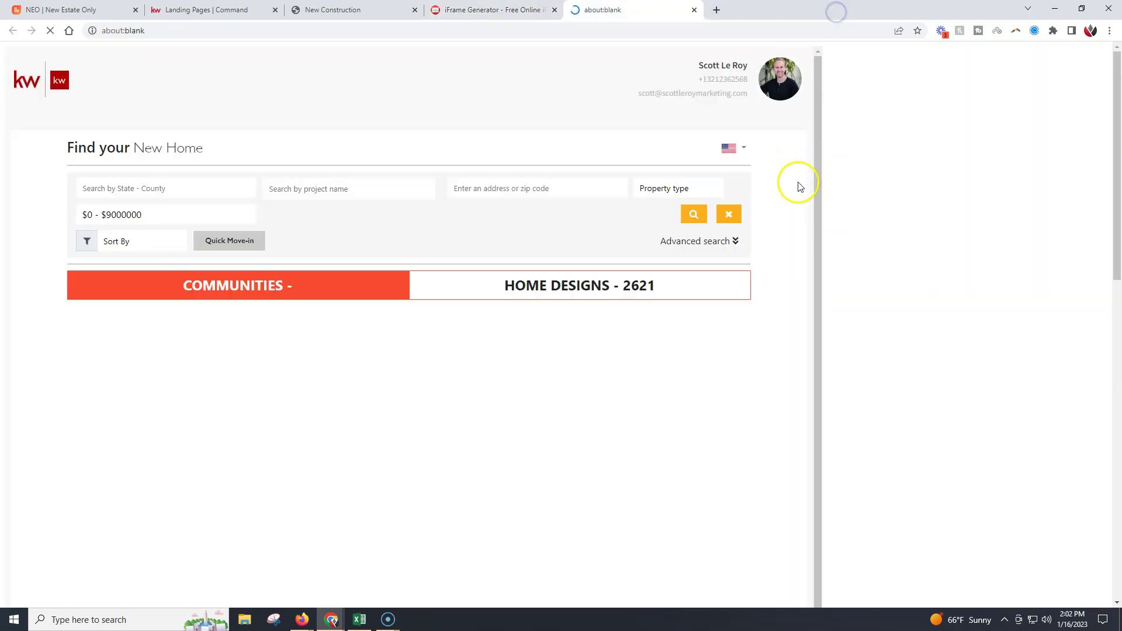
{"action": "scroll", "coordinate": [796, 191], "scroll_direction": "down", "scroll_amount": 2}
{"action": "scroll", "coordinate": [805, 200], "scroll_direction": "down", "scroll_amount": 13}
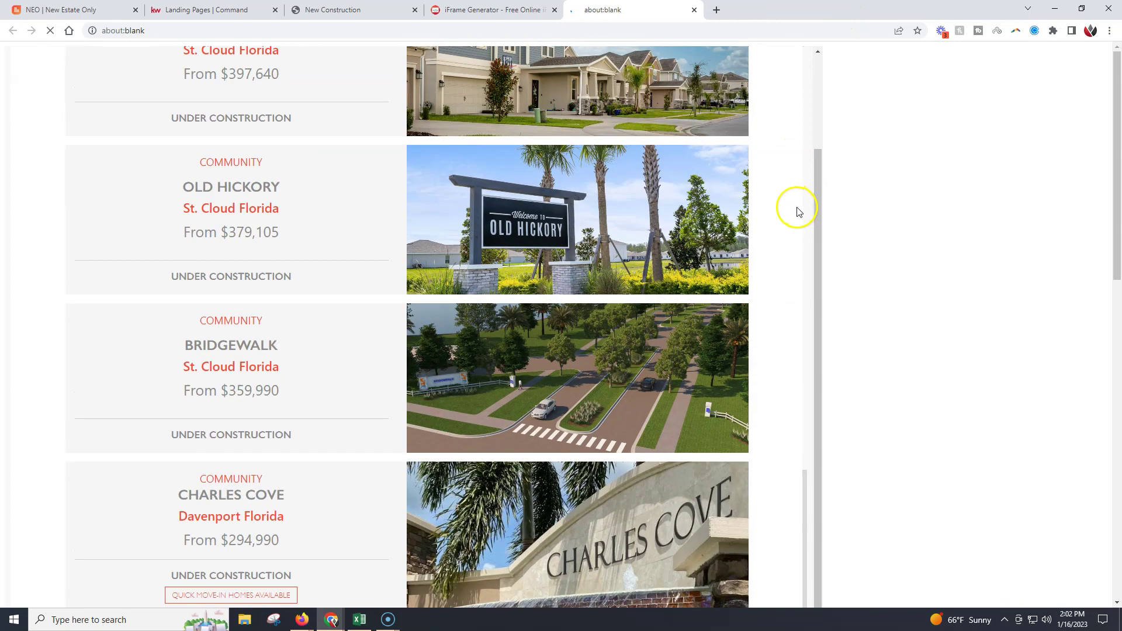
{"action": "scroll", "coordinate": [799, 275], "scroll_direction": "down", "scroll_amount": 13}
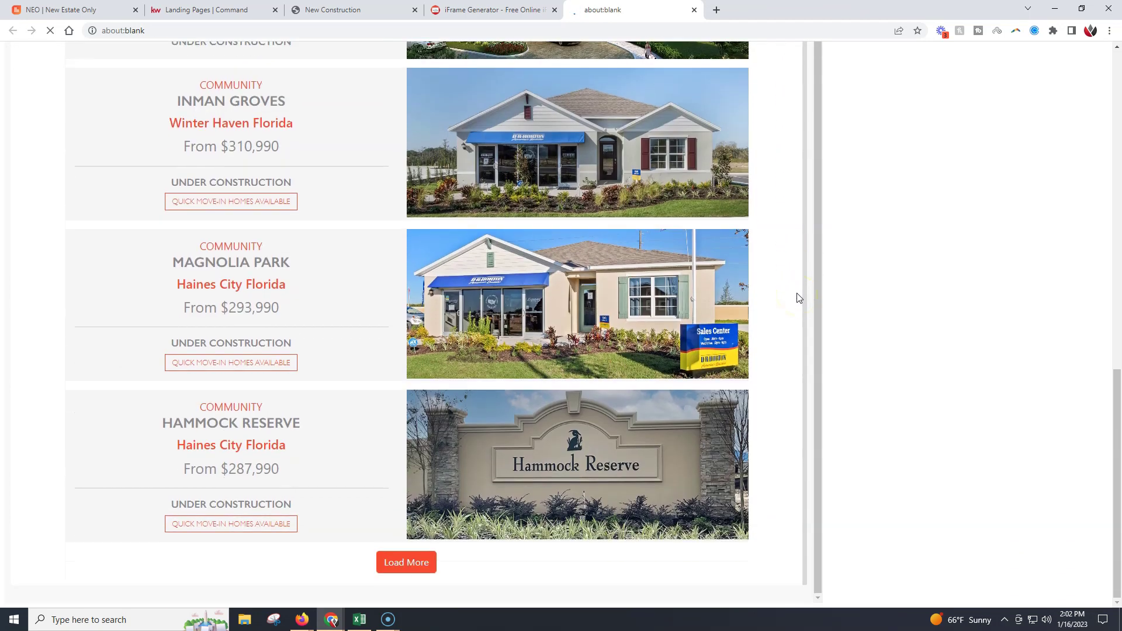
{"action": "scroll", "coordinate": [798, 298], "scroll_direction": "up", "scroll_amount": 13}
{"action": "scroll", "coordinate": [778, 211], "scroll_direction": "up", "scroll_amount": 2}
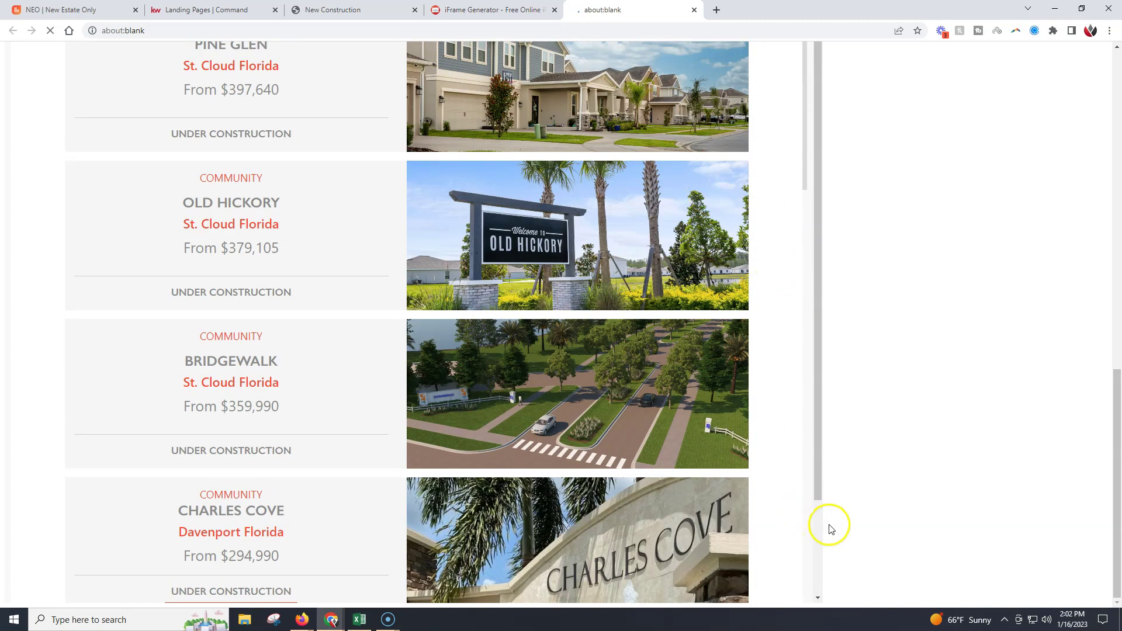
{"action": "left_click", "coordinate": [471, 10]}
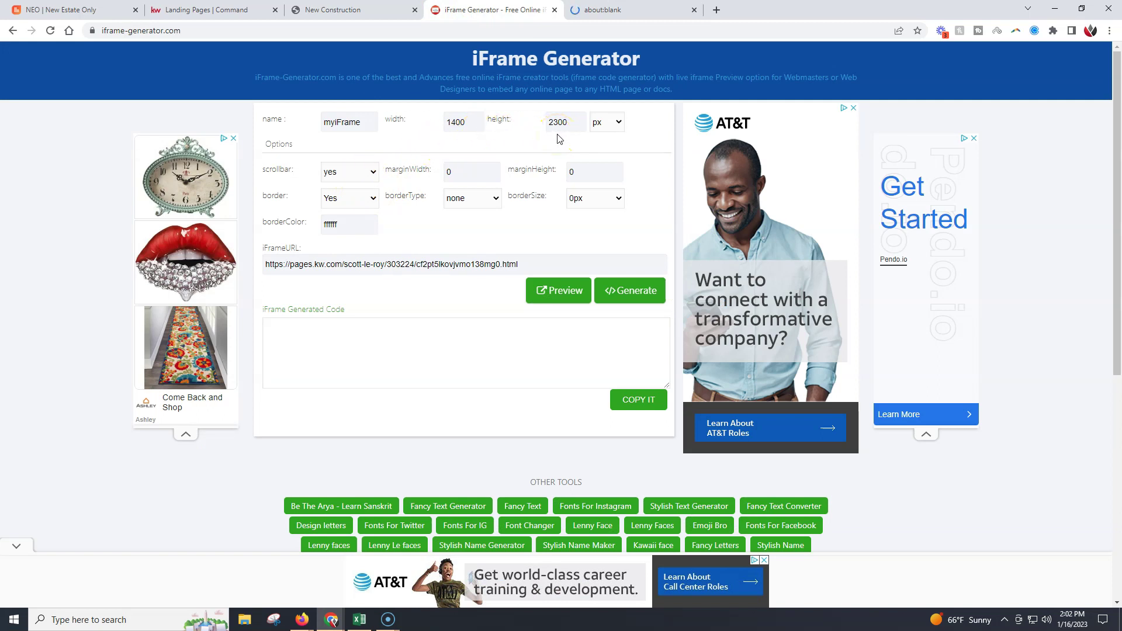
{"action": "left_click", "coordinate": [634, 298]}
Copy the generated iframe code, close the preview and old New Construction tabs, and return to Landing Pages
{"action": "left_click", "coordinate": [358, 375]}
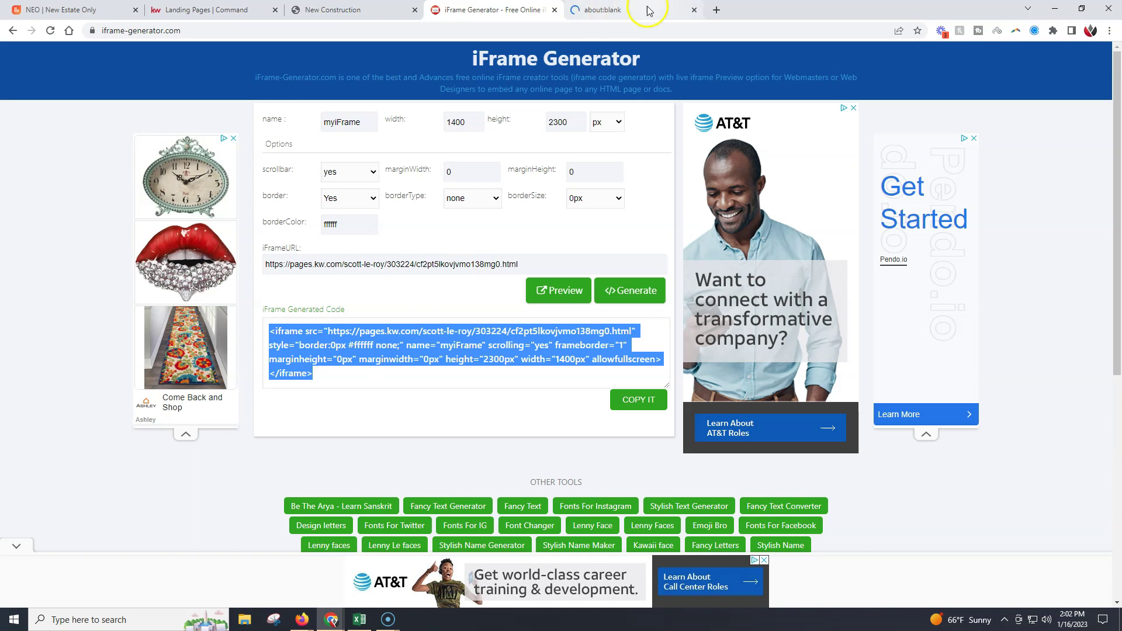
{"action": "left_click", "coordinate": [695, 10]}
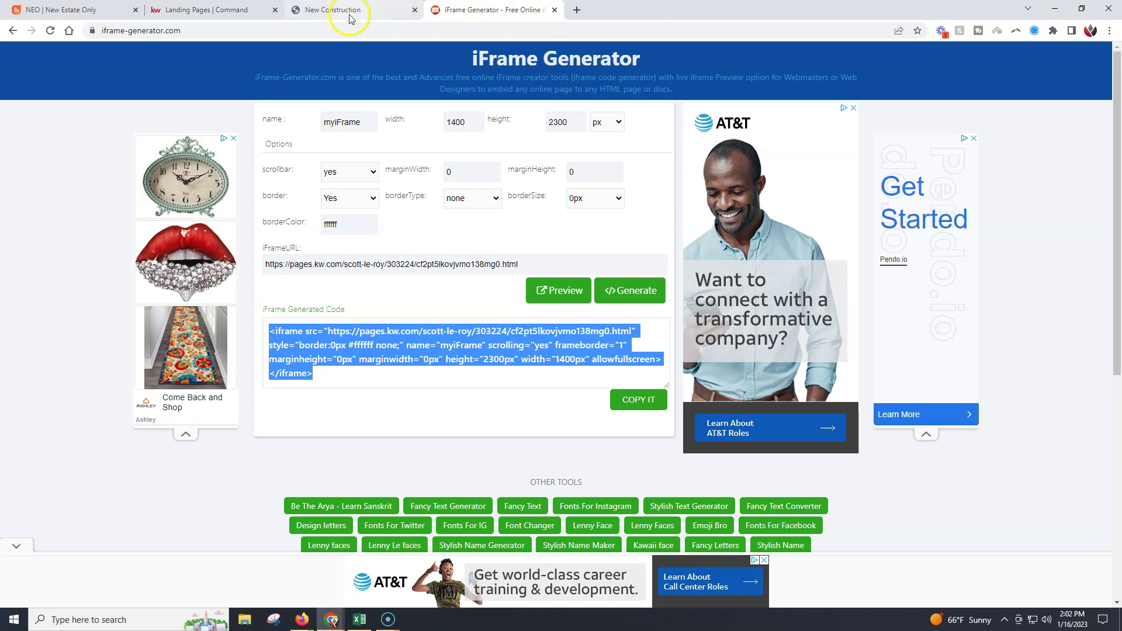
{"action": "left_click", "coordinate": [414, 10]}
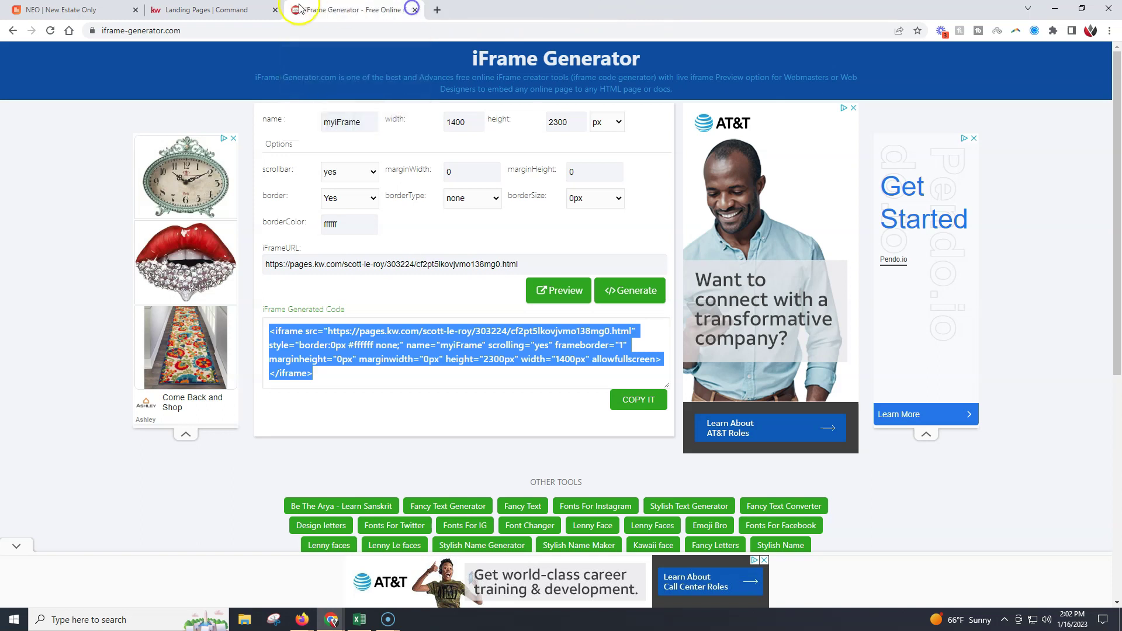
{"action": "left_click", "coordinate": [653, 408]}
{"action": "left_click", "coordinate": [214, 10]}
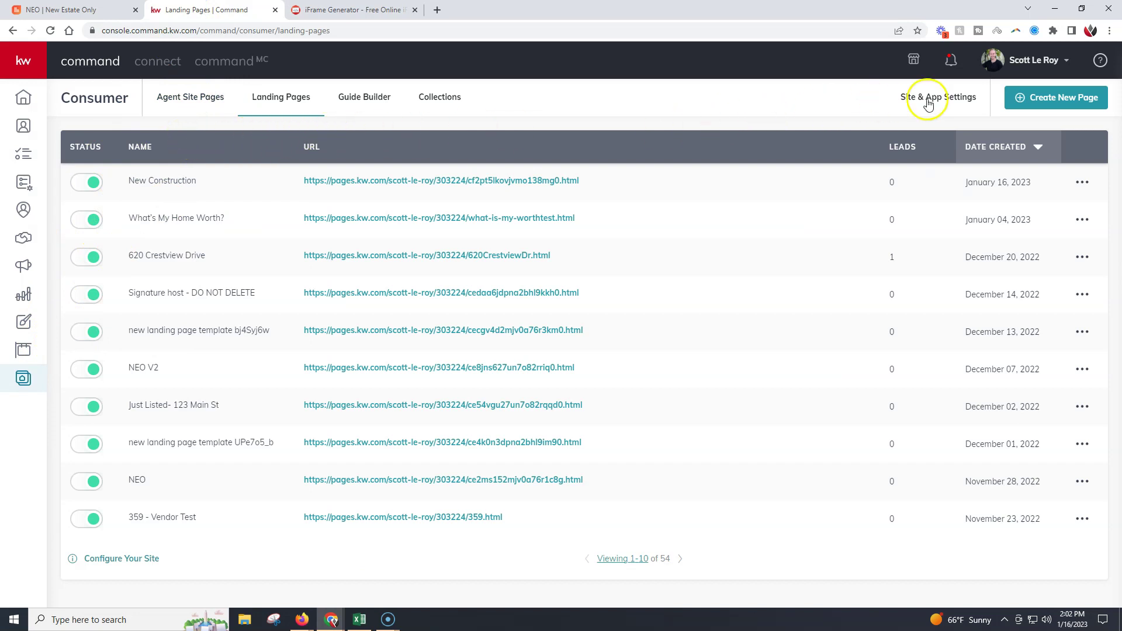
Create a blank agent site sub-page, 'new agent site vd-aeg0C', and open it in the editor
{"action": "left_click", "coordinate": [1050, 100]}
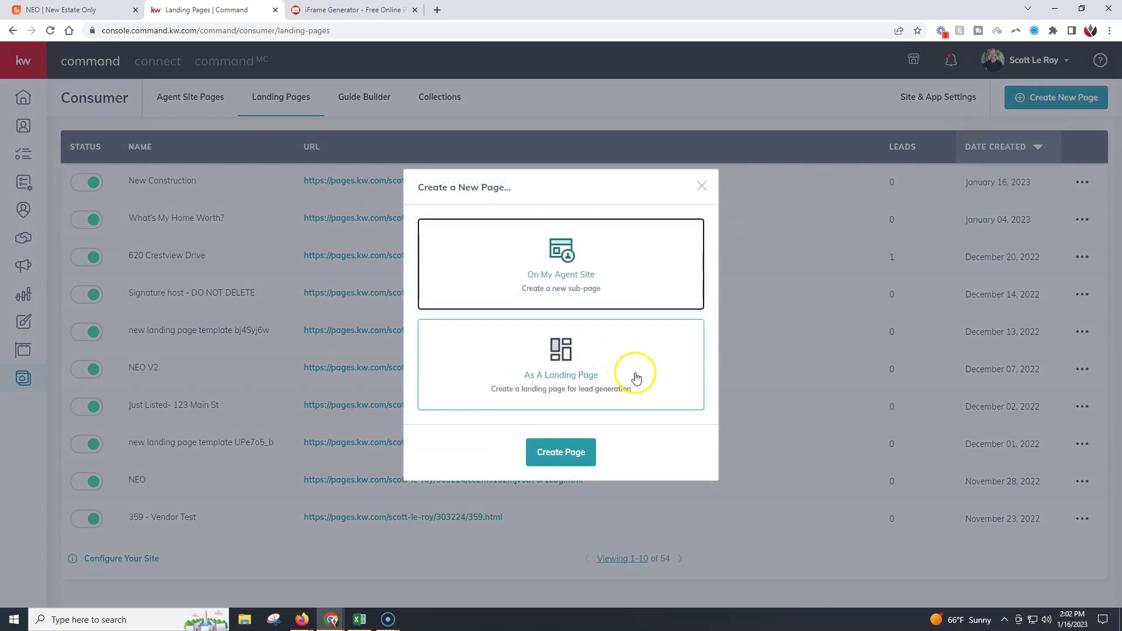
{"action": "left_click", "coordinate": [617, 286]}
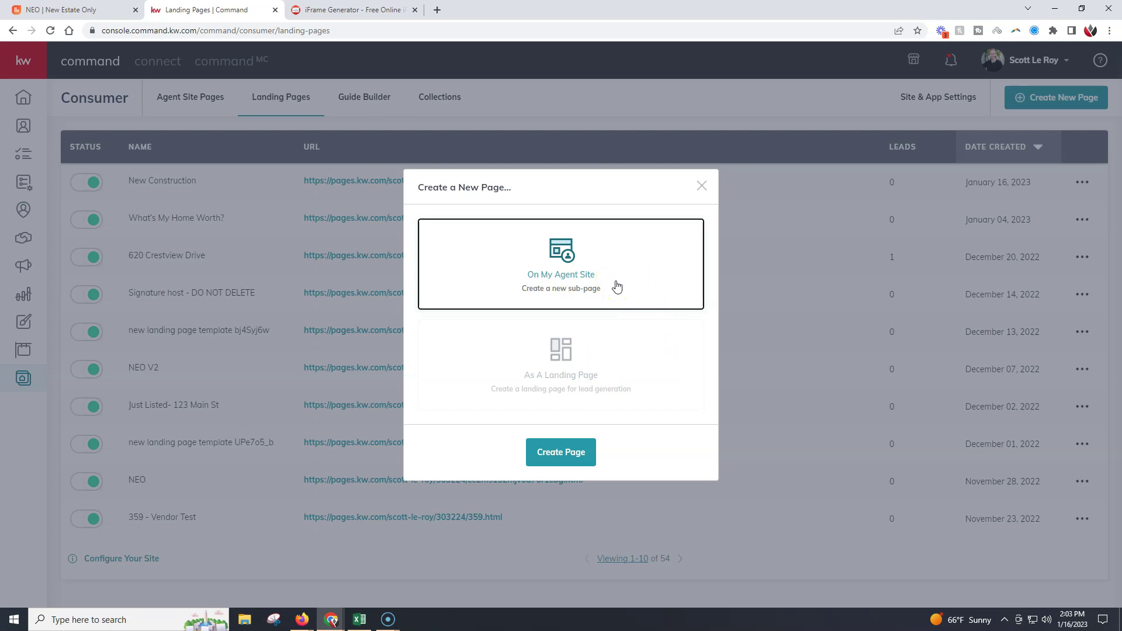
{"action": "left_click", "coordinate": [572, 455]}
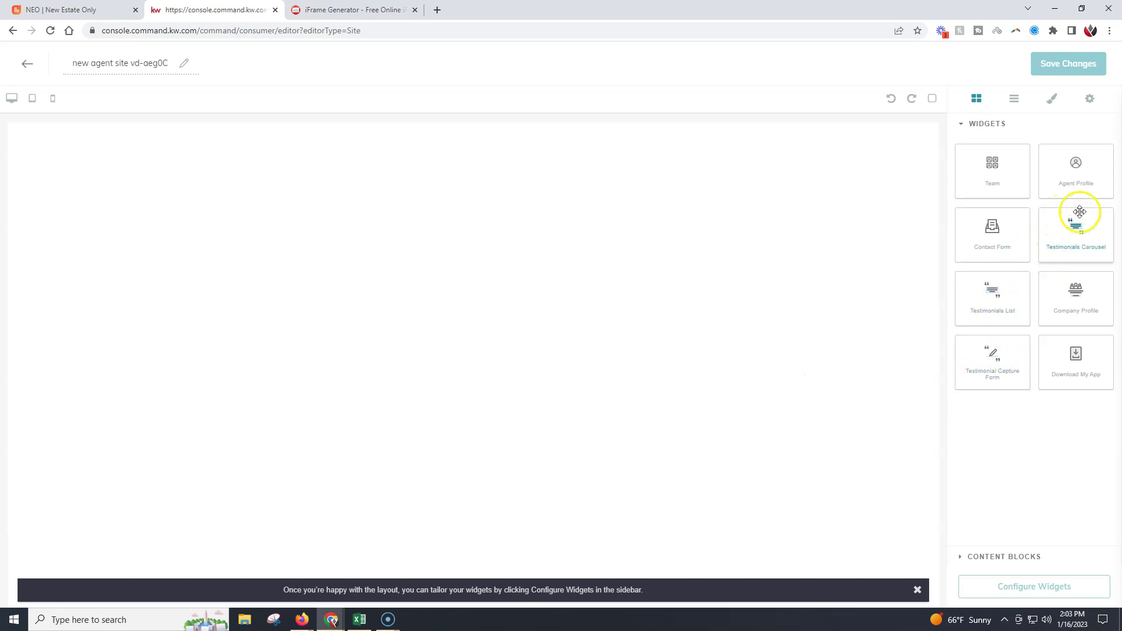
Place the Download My App widget in the Body with a Content Blocks Text block above it
{"action": "left_click_drag", "start_coordinate": [1078, 358], "coordinate": [875, 366]}
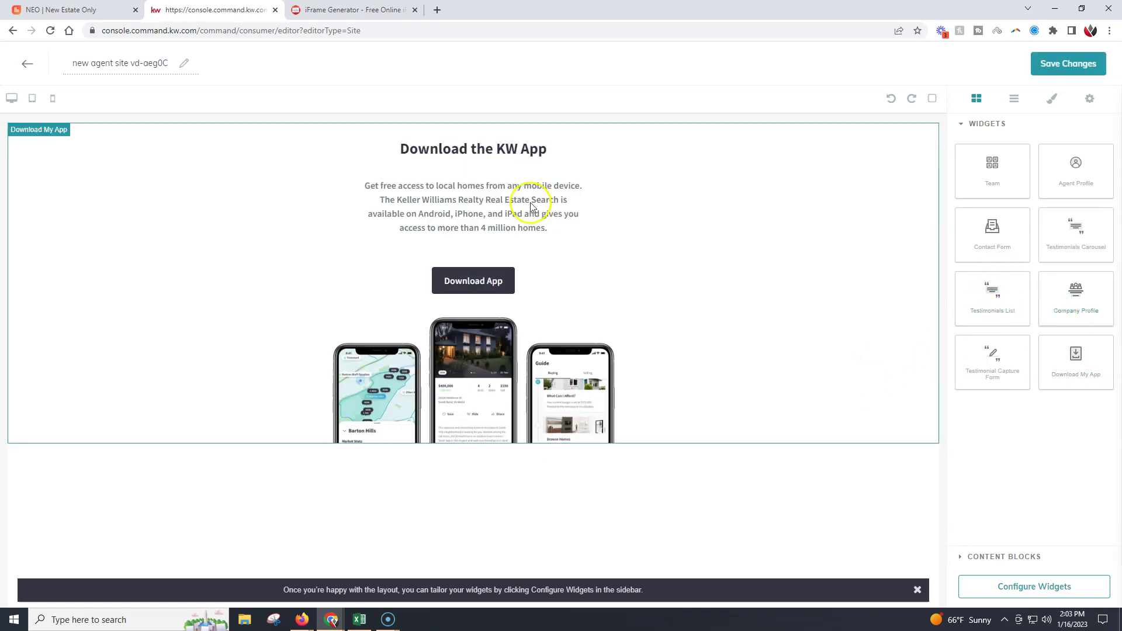
{"action": "left_click", "coordinate": [984, 560]}
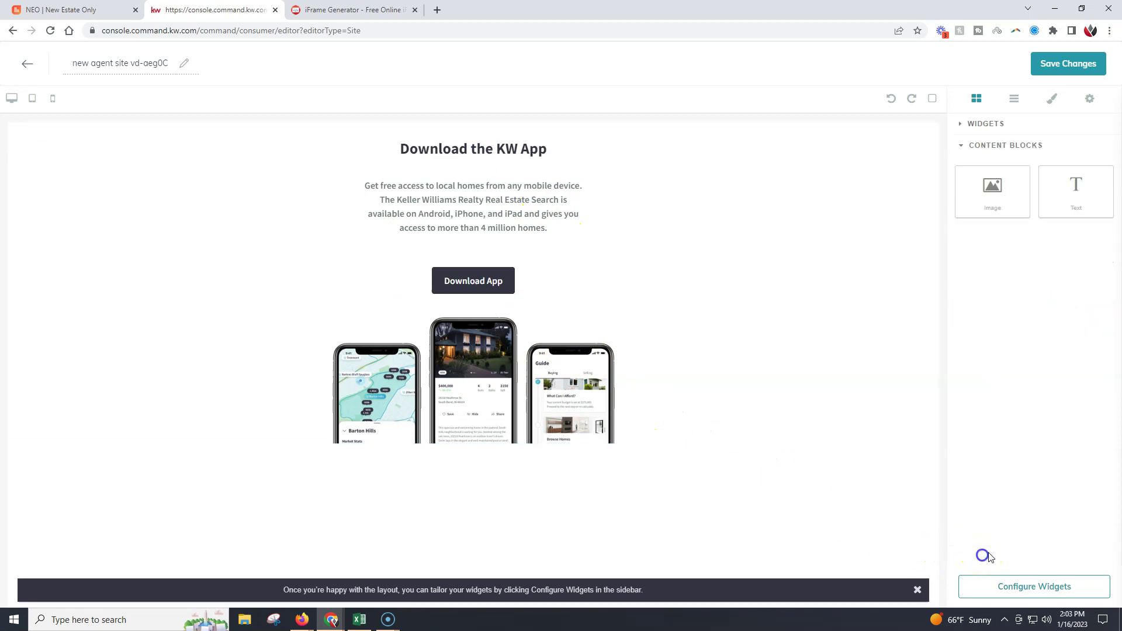
{"action": "left_click_drag", "start_coordinate": [1082, 191], "coordinate": [878, 160]}
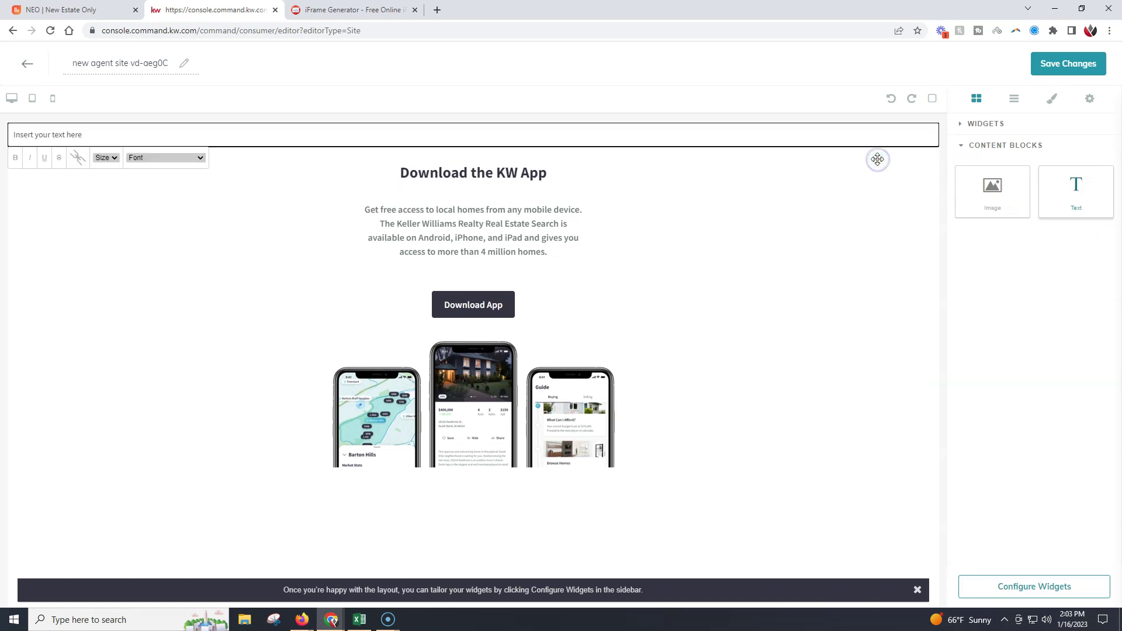
Replace the Text block placeholder with '<center>' followed by the pasted iframe embed code
{"action": "left_click", "coordinate": [186, 131]}
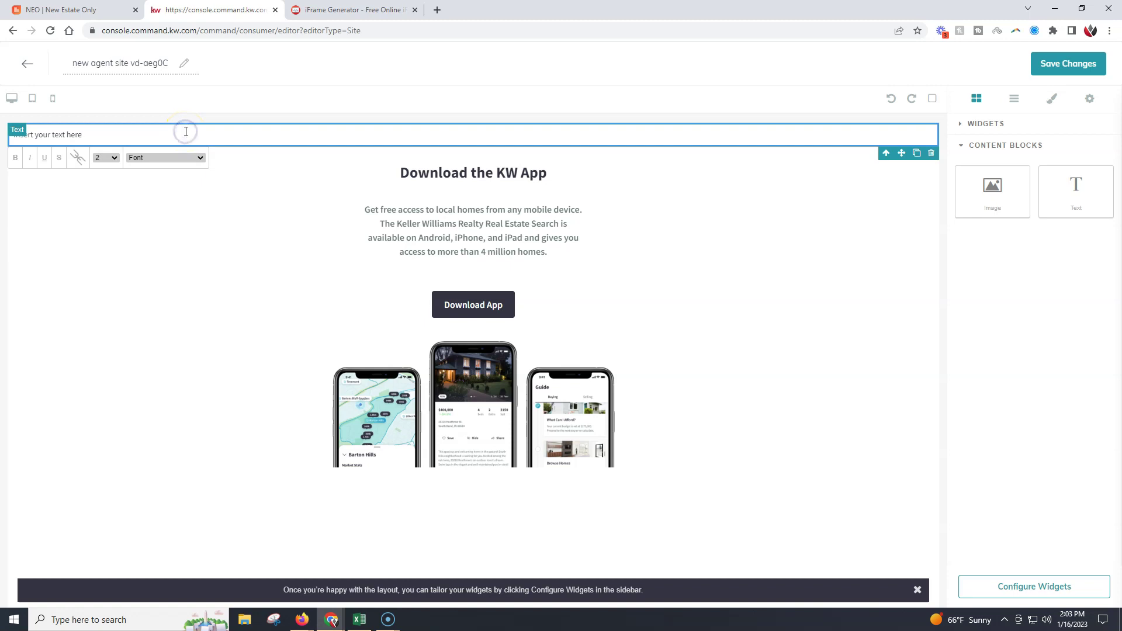
{"action": "key", "text": "ctrl+a"}
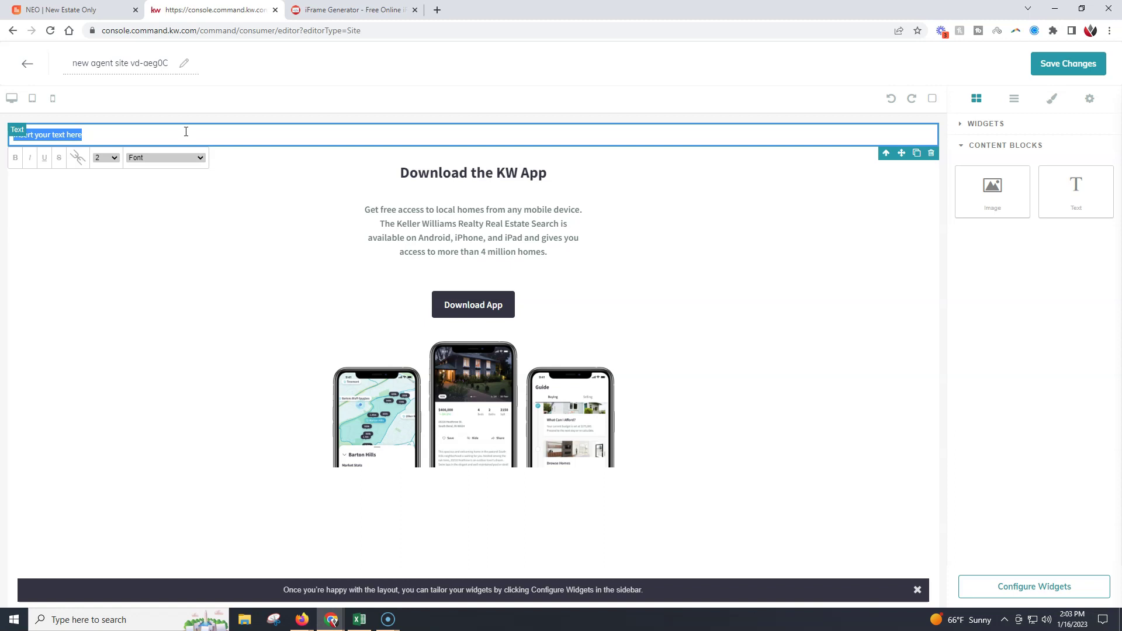
{"action": "key", "text": "BackSpace"}
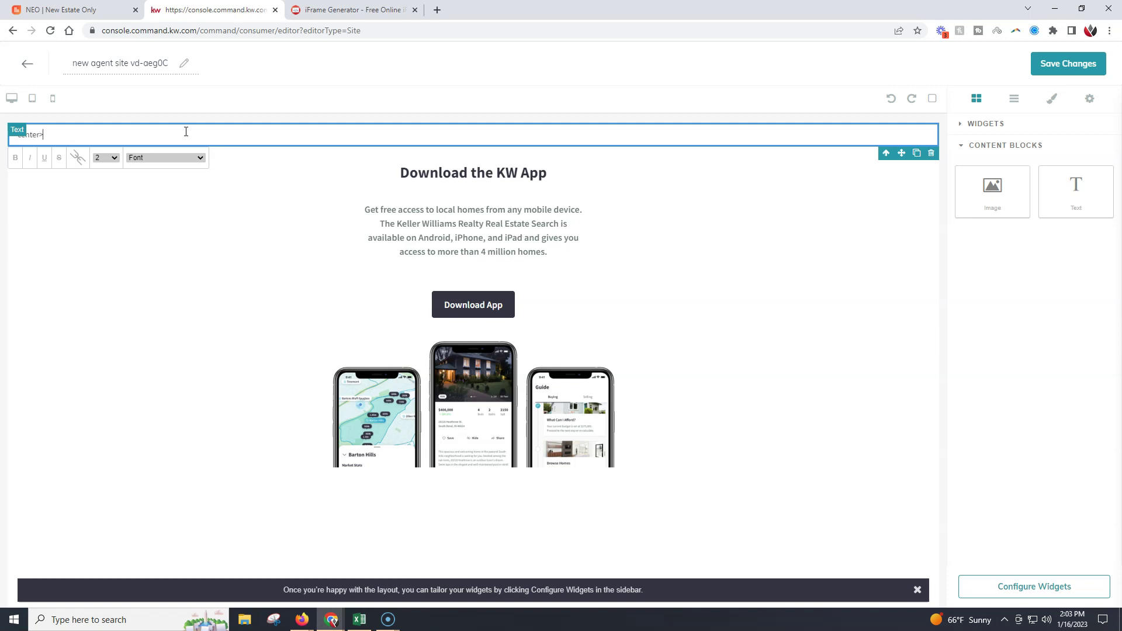
{"action": "type", "text": "<center>"}
{"action": "key", "text": "ctrl+v"}
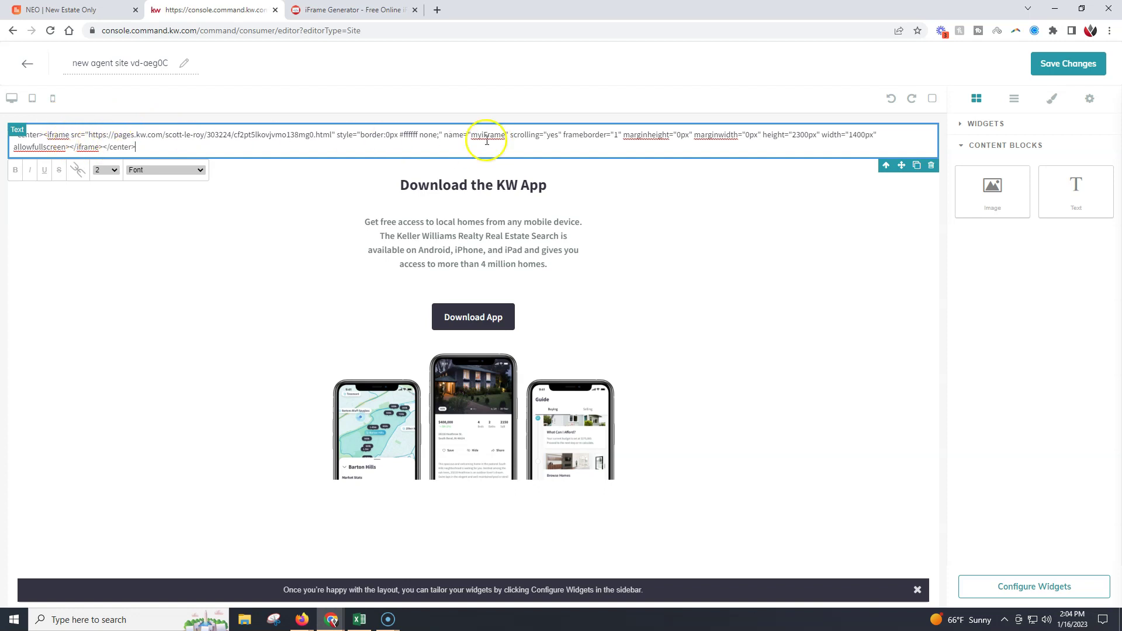
{"action": "left_click", "coordinate": [362, 9]}
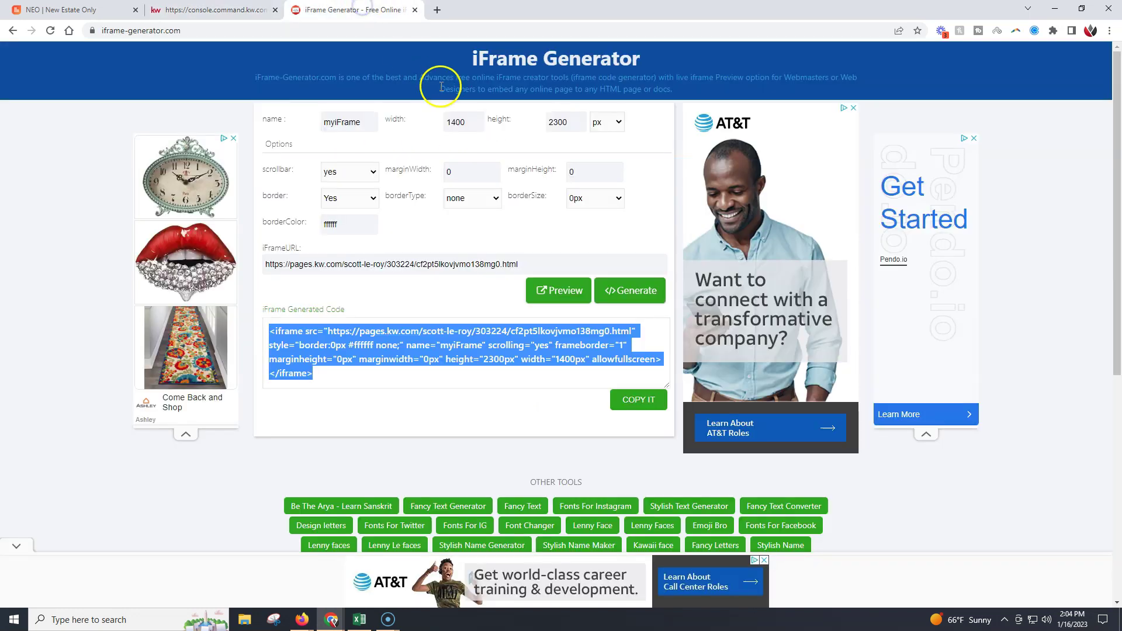
{"action": "left_click", "coordinate": [536, 294]}
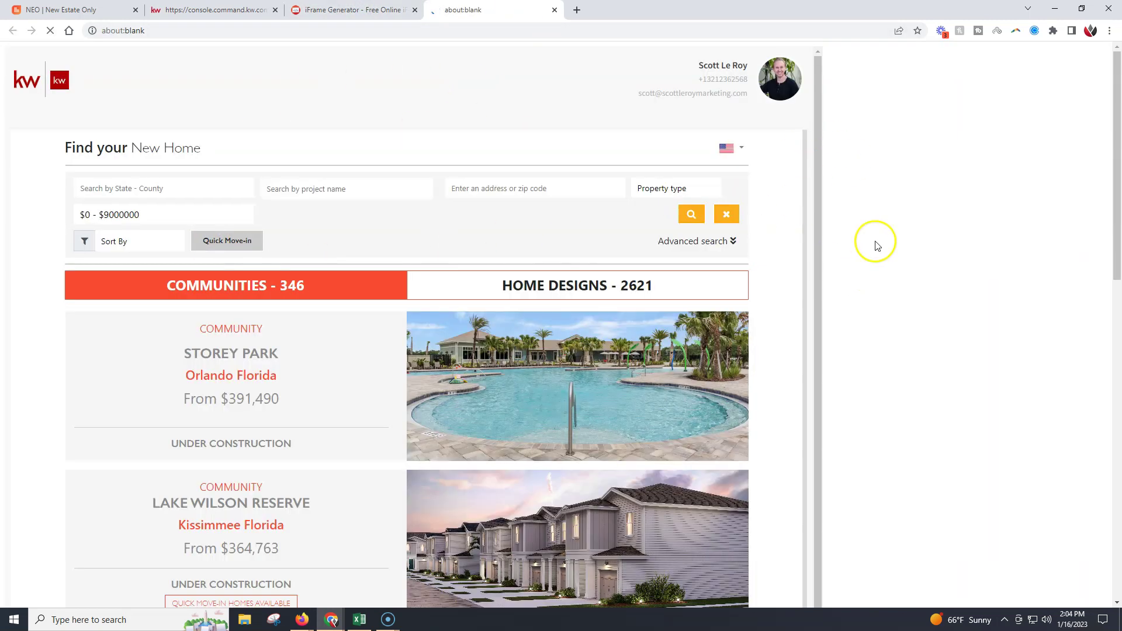
{"action": "left_click", "coordinate": [555, 10]}
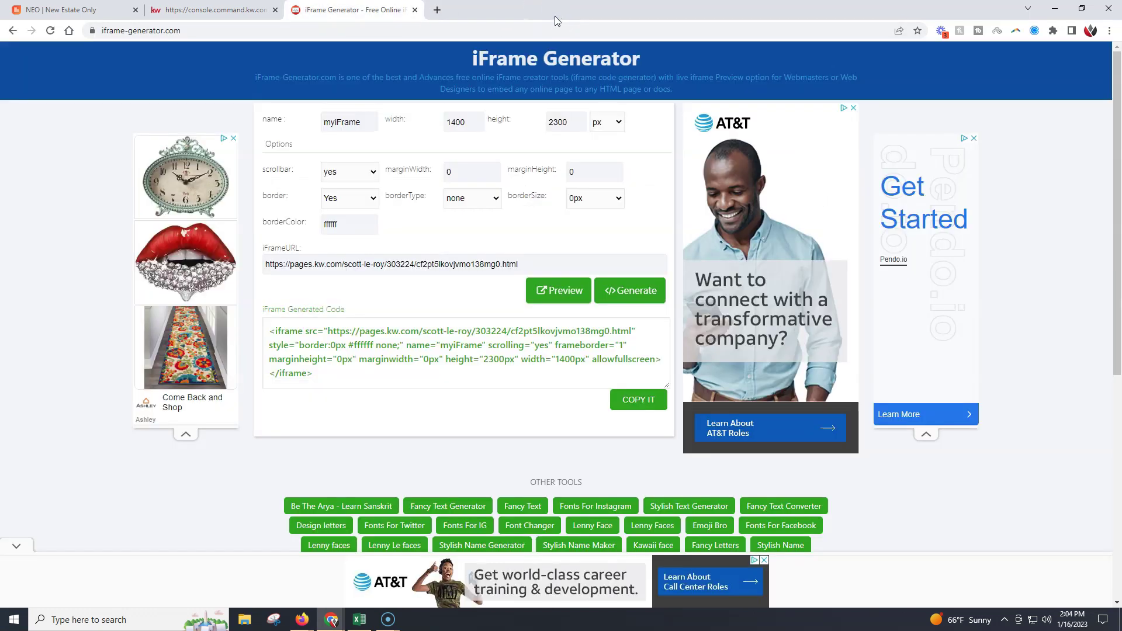
{"action": "left_click", "coordinate": [236, 10]}
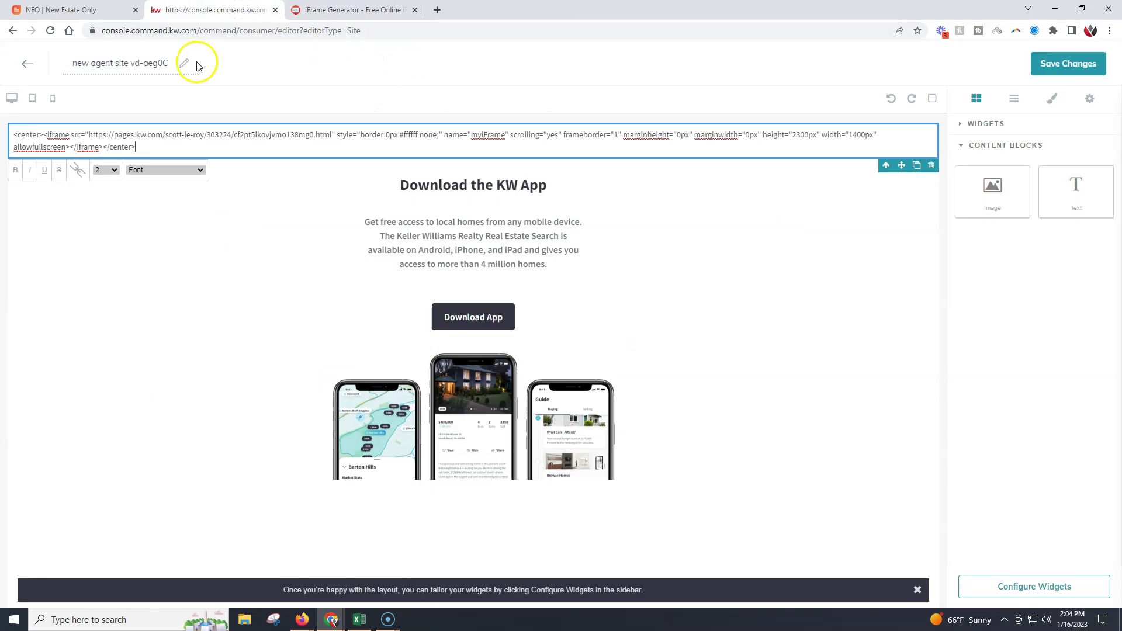
Name the page 'New Construction' using the autofill suggestion
{"action": "left_click", "coordinate": [141, 64]}
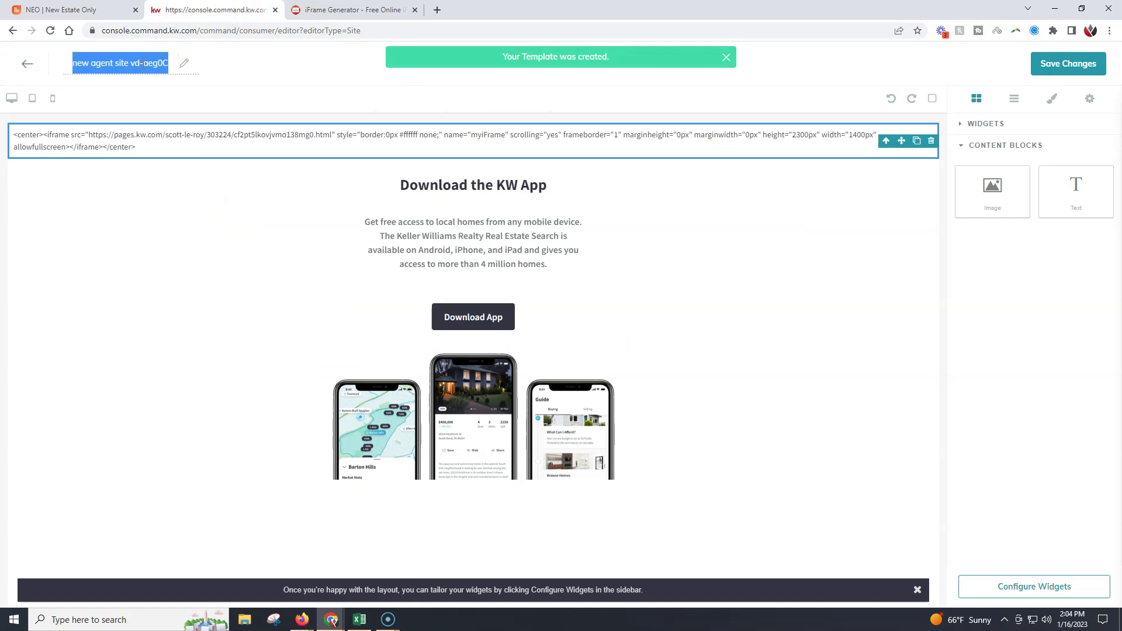
{"action": "type", "text": "New Cons"}
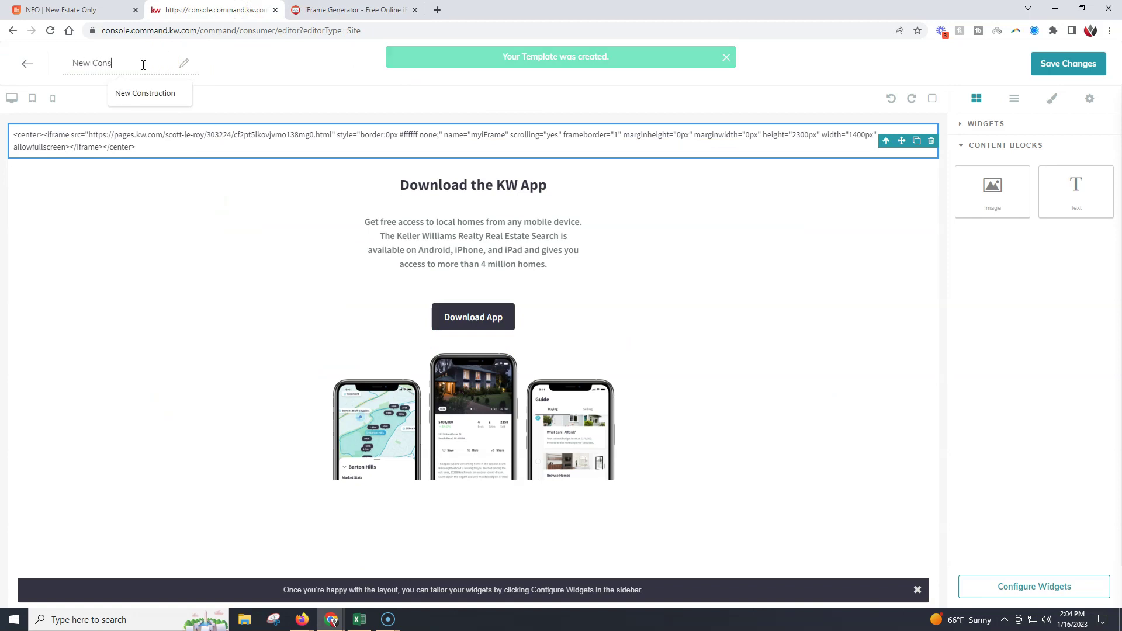
{"action": "key", "text": "Down"}
{"action": "key", "text": "Return"}
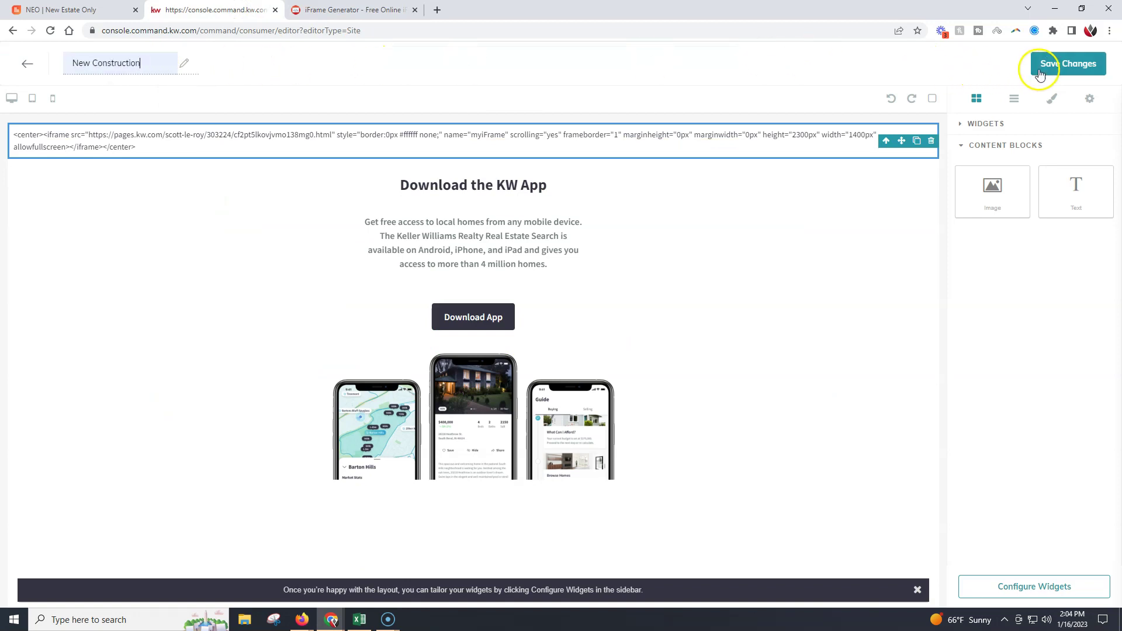
Save the page changes and continue to Site Settings to publish it
{"action": "left_click", "coordinate": [1061, 71]}
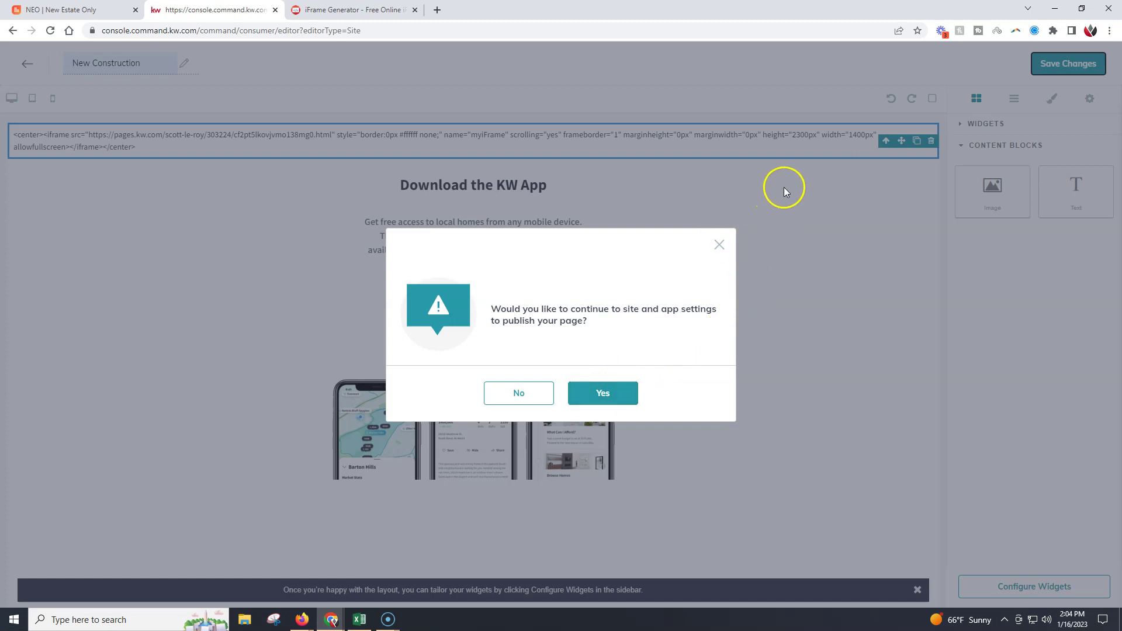
{"action": "left_click", "coordinate": [719, 244]}
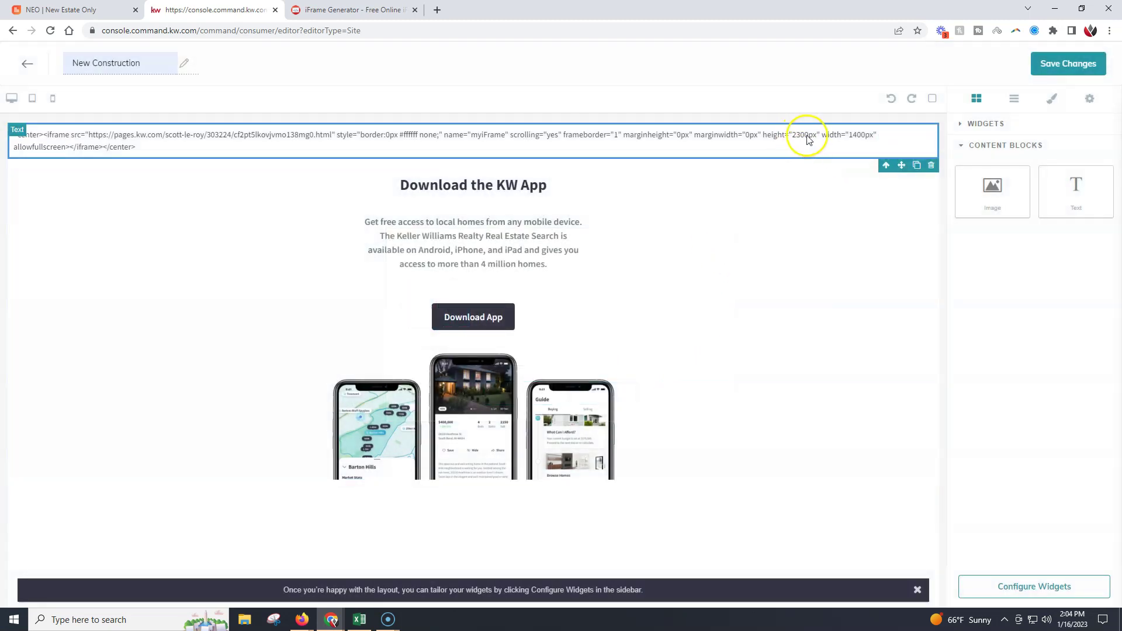
{"action": "left_click", "coordinate": [1054, 65]}
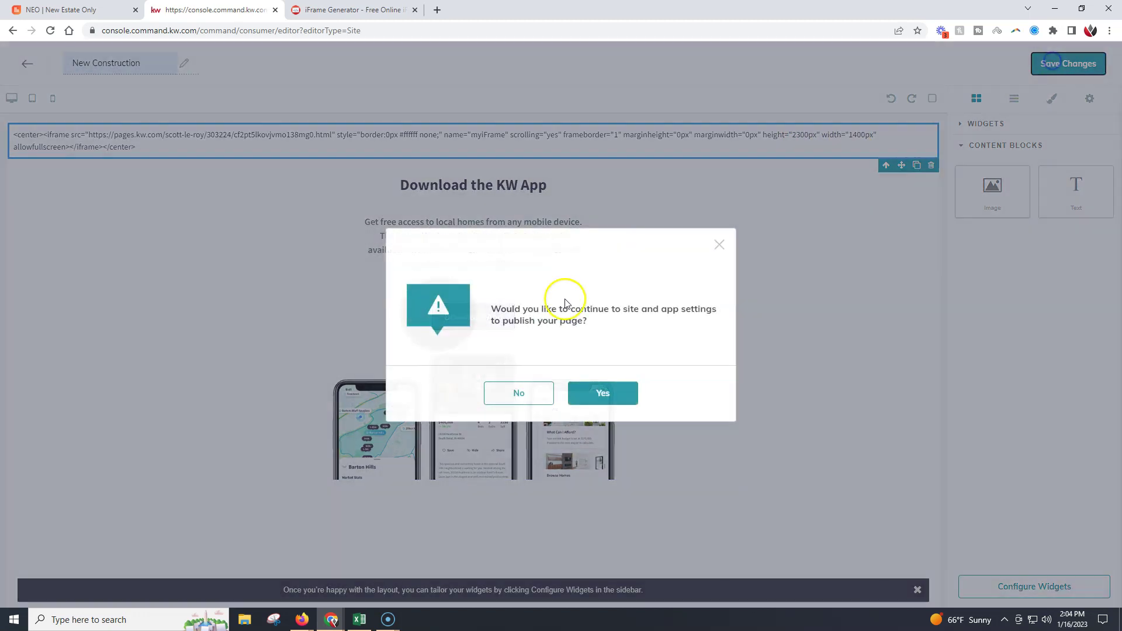
{"action": "left_click", "coordinate": [595, 389]}
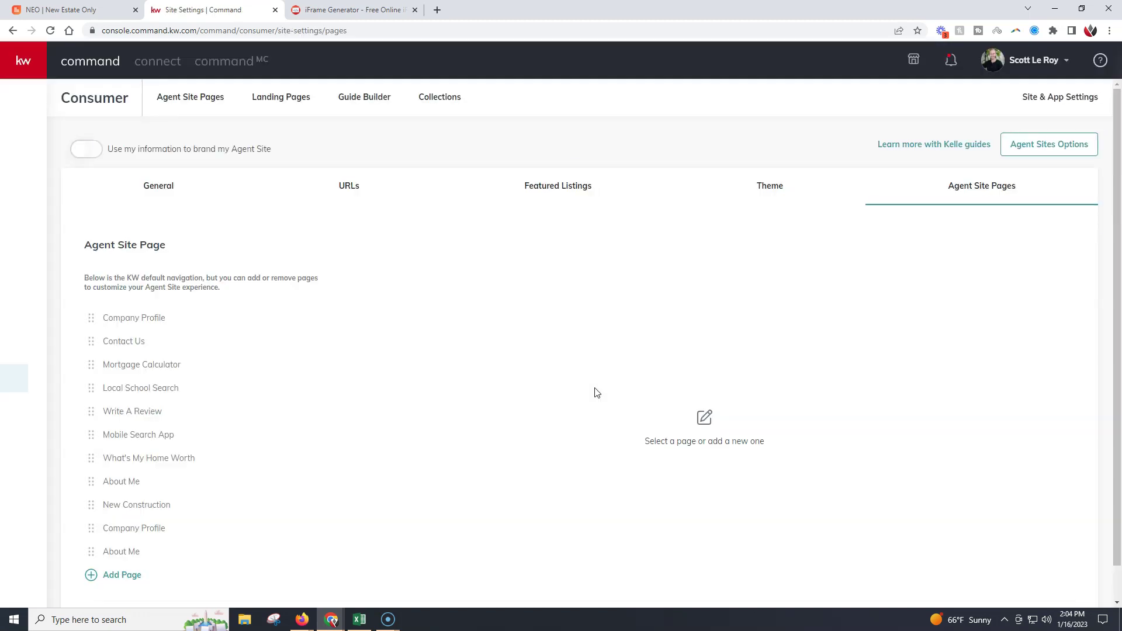
Delete the New Construction entry and the duplicate Company Profile from the site navigation
{"action": "left_click", "coordinate": [182, 505]}
{"action": "left_click", "coordinate": [316, 505]}
{"action": "left_click", "coordinate": [290, 562]}
{"action": "left_click", "coordinate": [290, 563]}
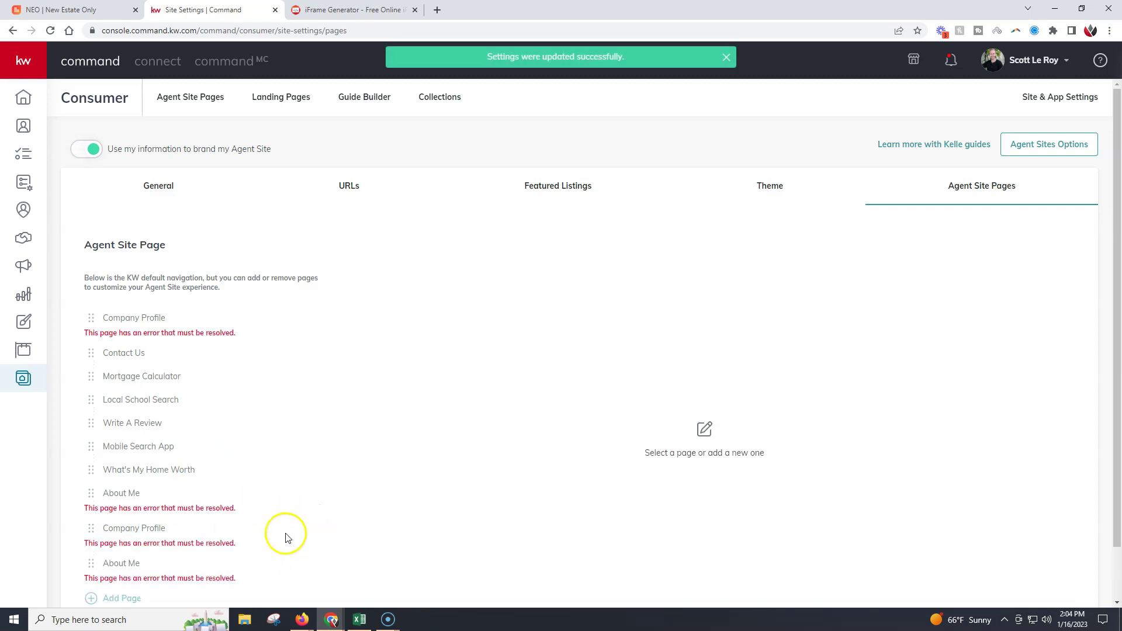
{"action": "left_click", "coordinate": [214, 528]}
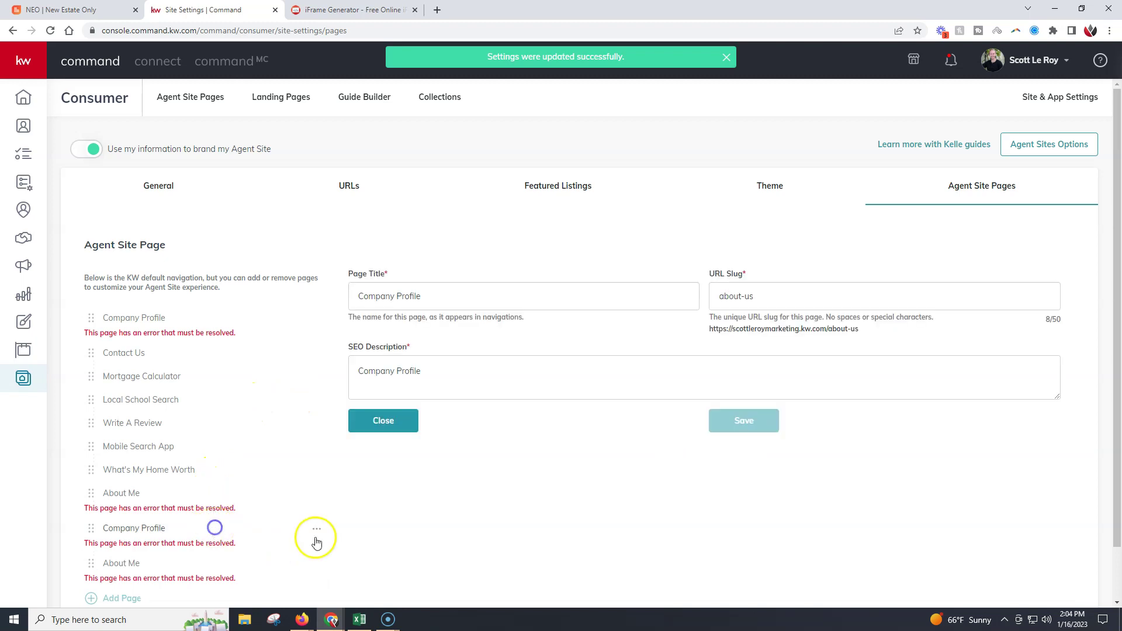
{"action": "left_click", "coordinate": [316, 529]}
{"action": "left_click", "coordinate": [293, 586]}
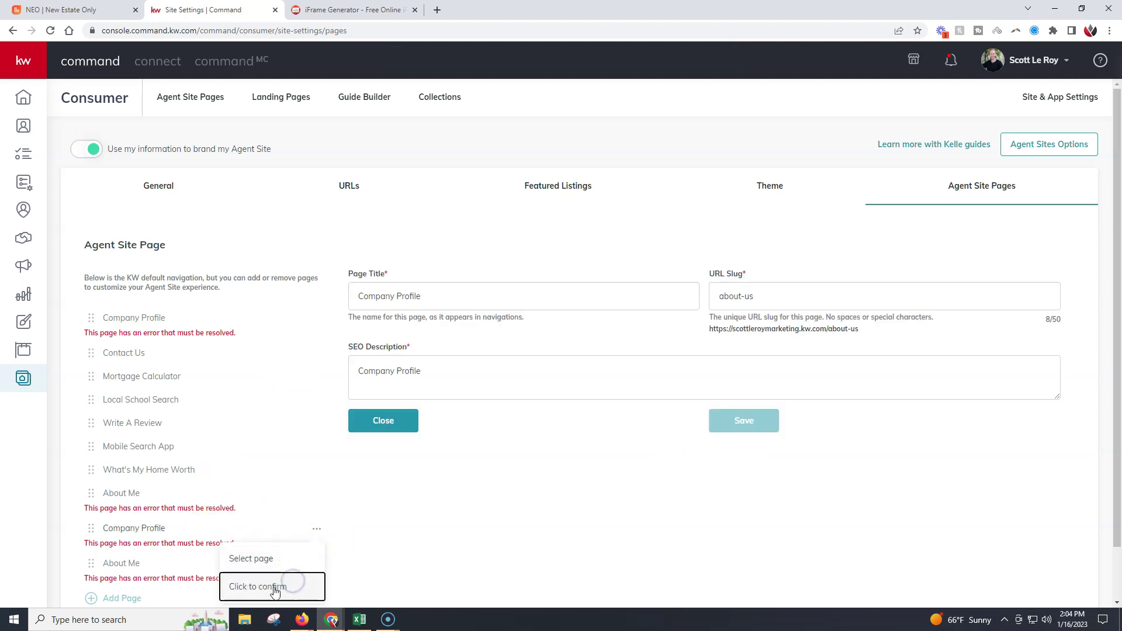
{"action": "left_click", "coordinate": [278, 584]}
Delete the duplicate About Me entry and move Contact Us to the end of the navigation
{"action": "left_click", "coordinate": [206, 483]}
{"action": "left_click", "coordinate": [317, 481]}
{"action": "left_click", "coordinate": [308, 540]}
{"action": "left_click", "coordinate": [294, 540]}
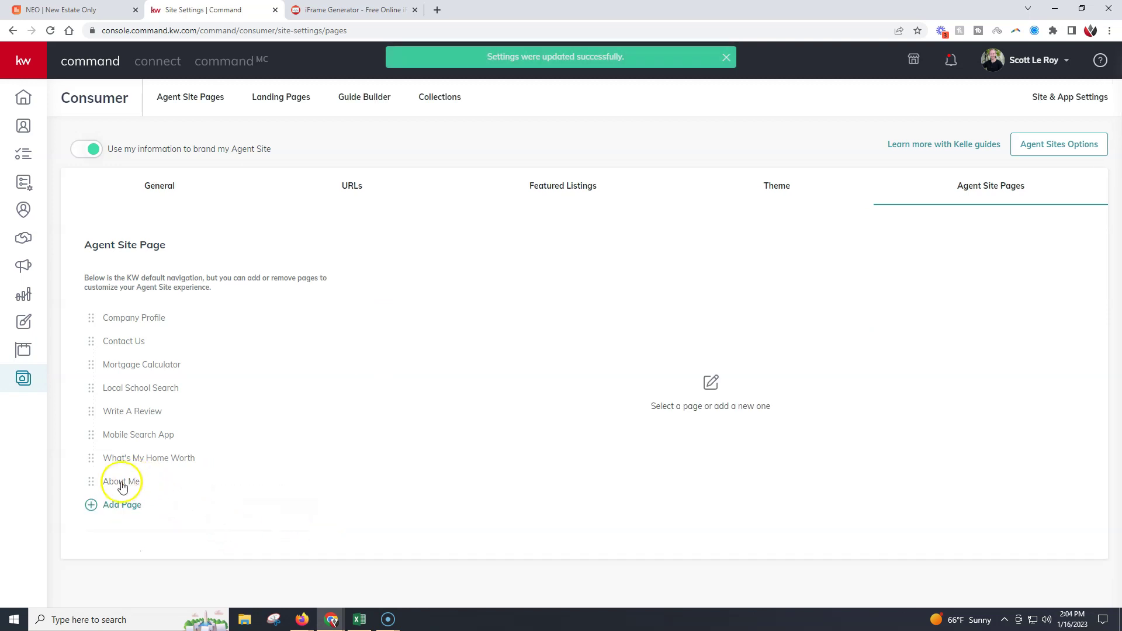
{"action": "left_click_drag", "start_coordinate": [91, 350], "coordinate": [100, 481]}
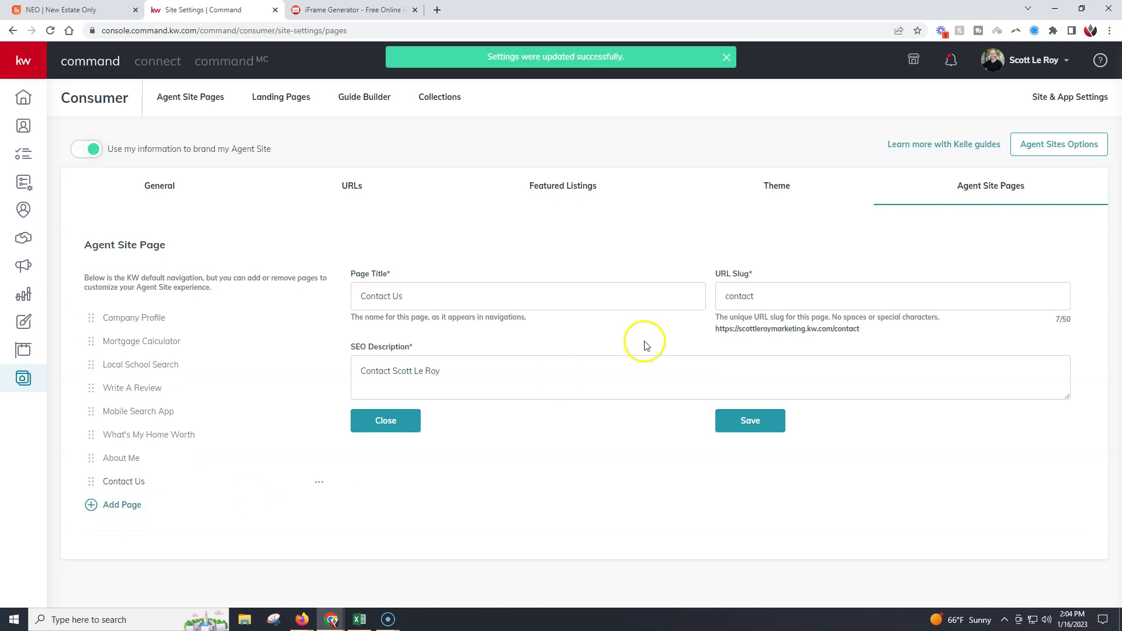
{"action": "left_click", "coordinate": [194, 98]}
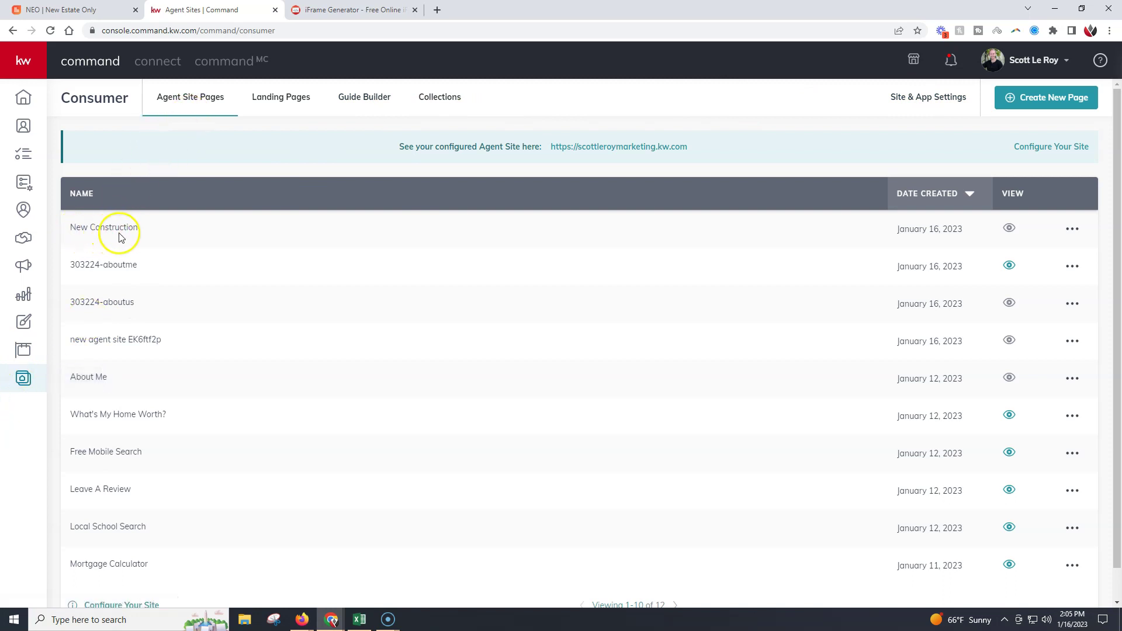
Show the Agent Site Pages tab of Site & App Settings, listing eight pages
{"action": "left_click", "coordinate": [914, 99]}
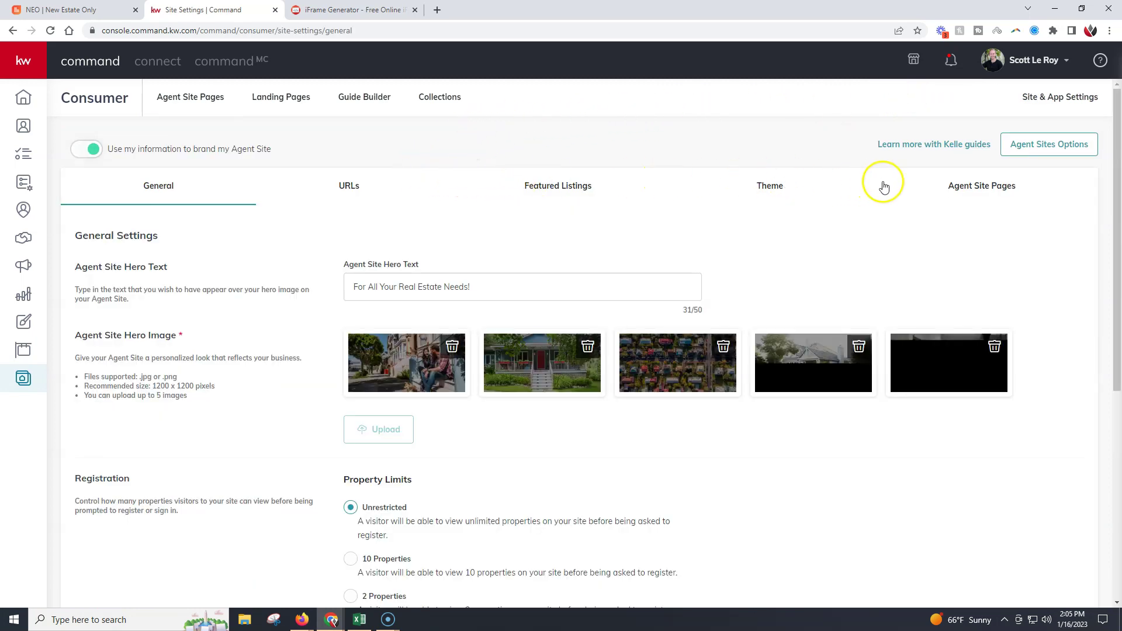
{"action": "left_click", "coordinate": [976, 193]}
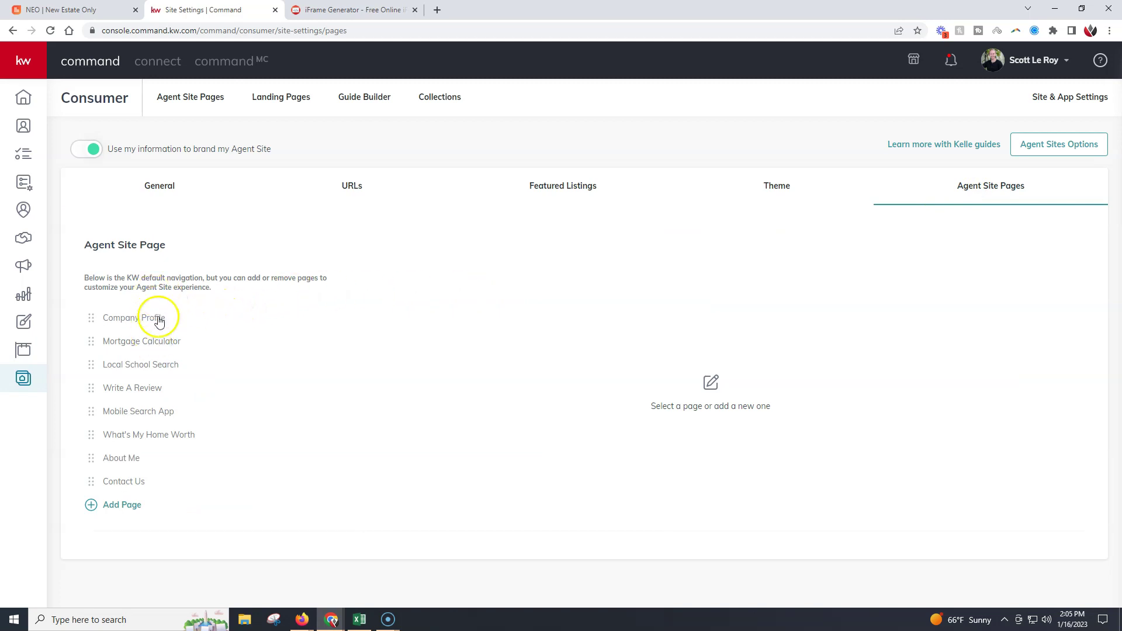
Add the New Construction page to the navigation with page title 'New Construction'
{"action": "left_click", "coordinate": [138, 508]}
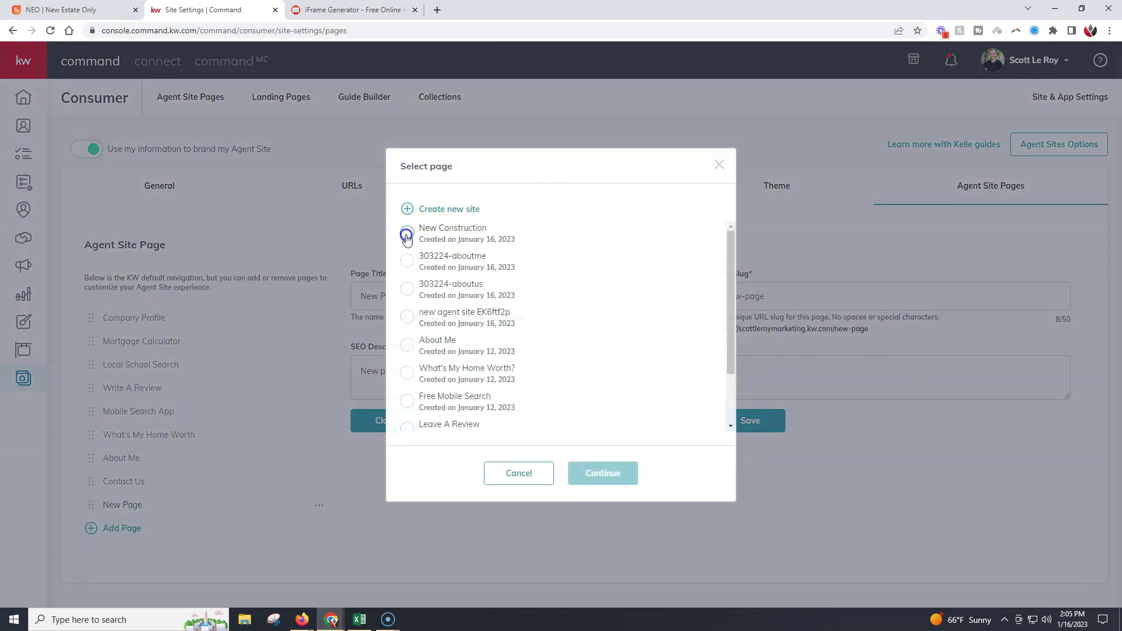
{"action": "left_click", "coordinate": [408, 233]}
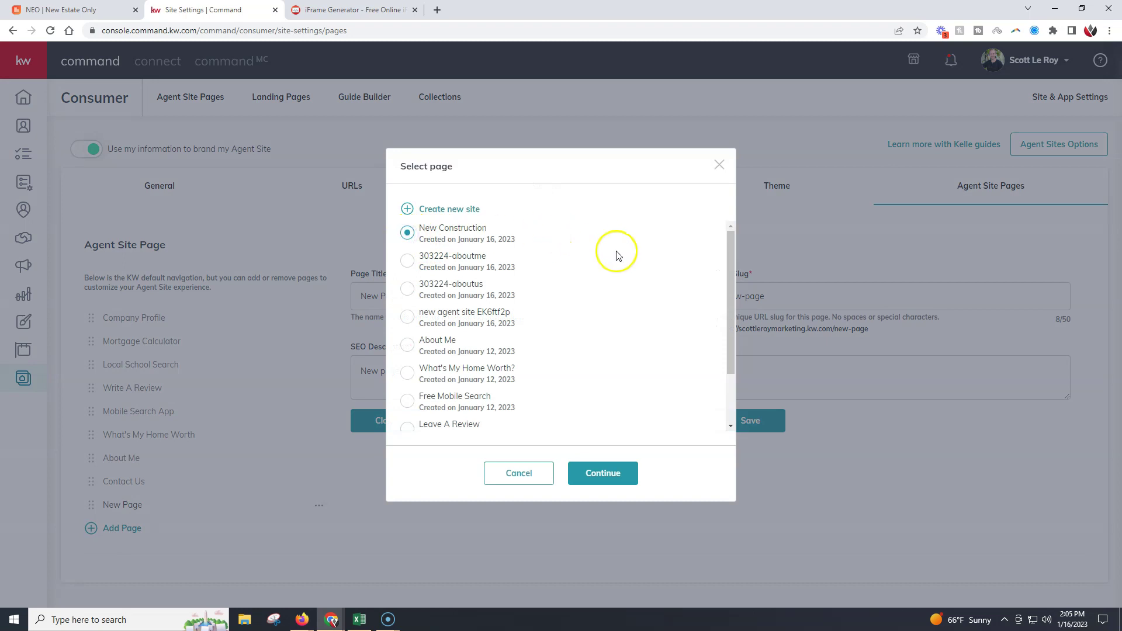
{"action": "left_click", "coordinate": [601, 473]}
{"action": "left_click_drag", "start_coordinate": [443, 288], "coordinate": [224, 286]}
{"action": "type", "text": "New Co"}
{"action": "key", "text": "Down"}
{"action": "key", "text": "Return"}
Set SEO description 'New Construction' and slug 'new-construction', save, and copy the page URL
{"action": "triple_click", "coordinate": [444, 368]}
{"action": "type", "text": "New Construction"}
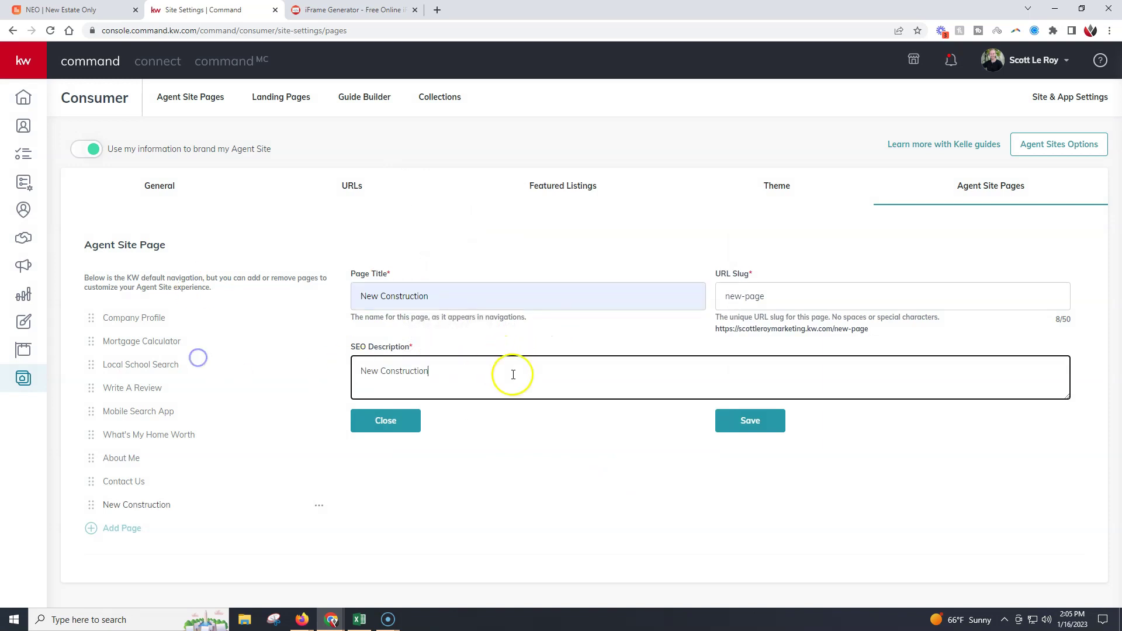
{"action": "triple_click", "coordinate": [801, 296]}
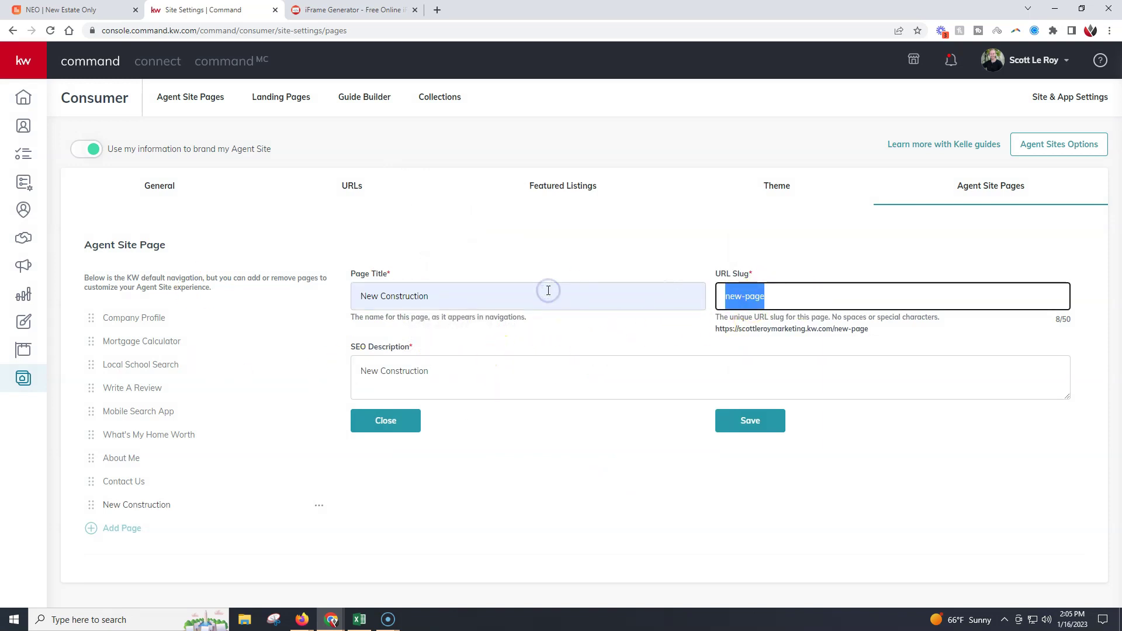
{"action": "type", "text": "new-"}
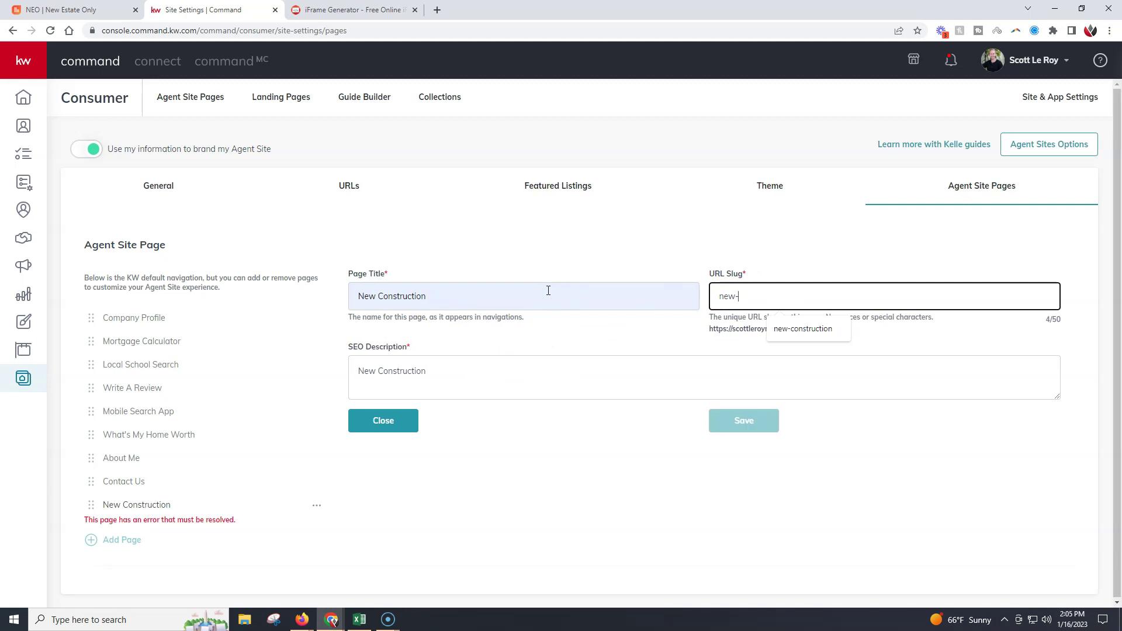
{"action": "type", "text": "construction"}
{"action": "left_click", "coordinate": [731, 428]}
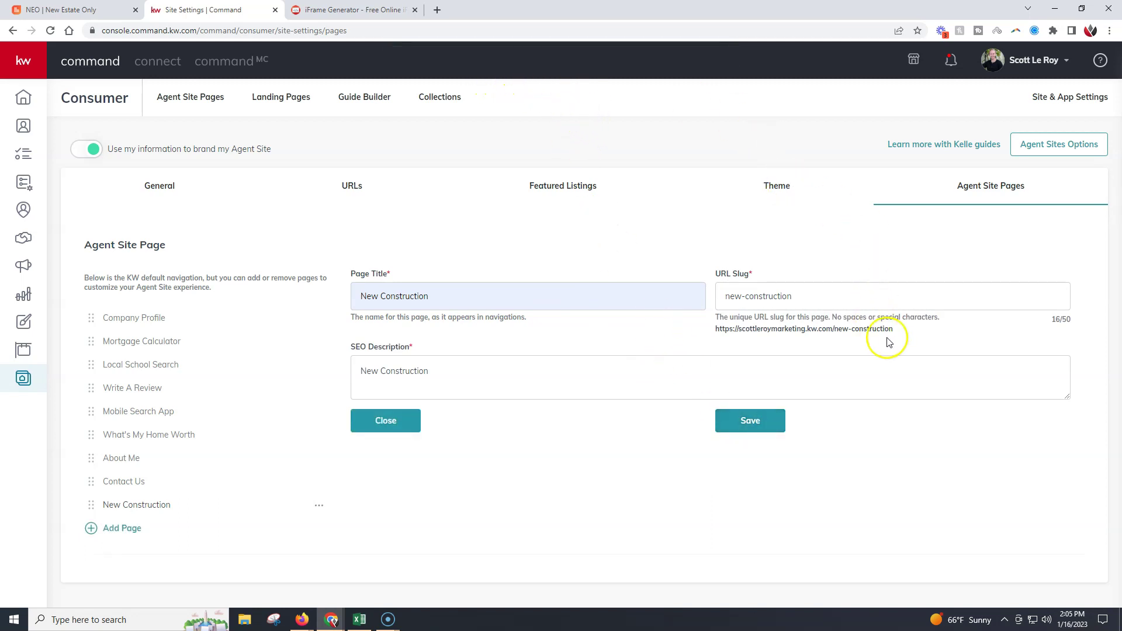
{"action": "left_click_drag", "start_coordinate": [893, 331], "coordinate": [716, 335]}
{"action": "key", "text": "ctrl+c"}
{"action": "left_click", "coordinate": [375, 10]}
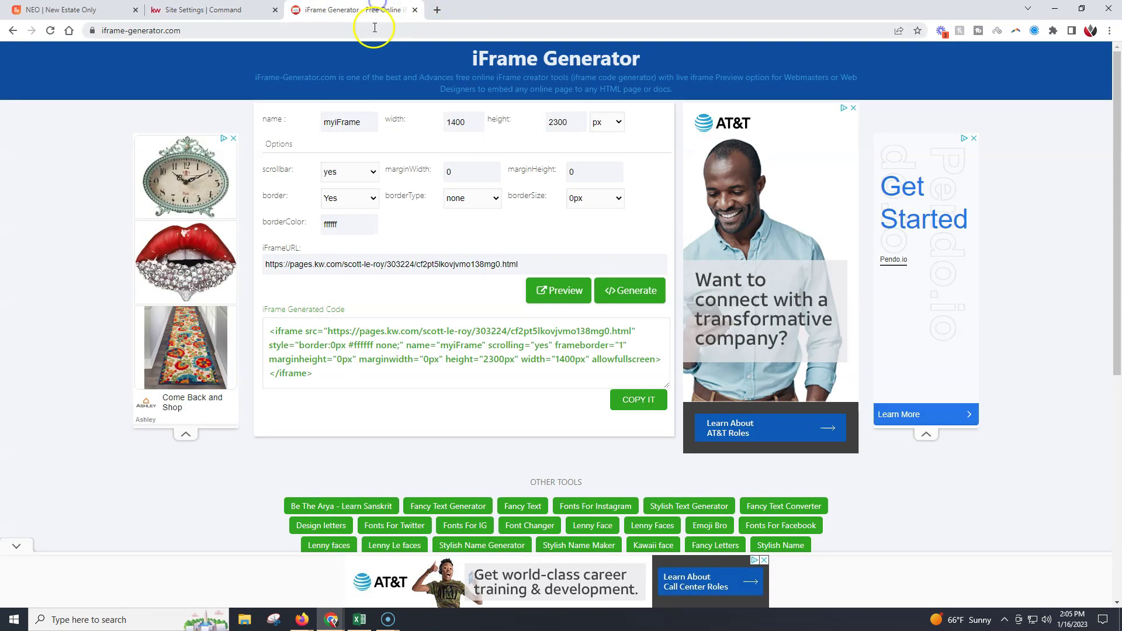
Load the agent site's /new-construction page in a new browser tab
{"action": "left_click", "coordinate": [439, 12]}
{"action": "key", "text": "ctrl+v"}
{"action": "key", "text": "Return"}
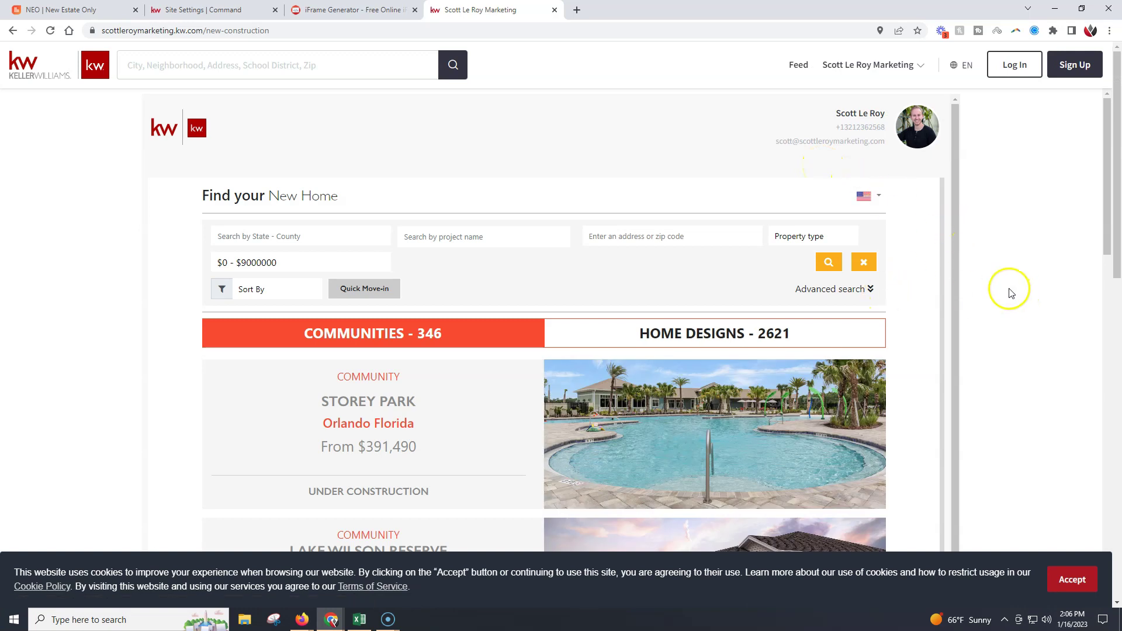
Review the embedded 346-community listing and confirm New Construction appears in the site menu
{"action": "scroll", "coordinate": [725, 263], "scroll_direction": "down", "scroll_amount": 4}
{"action": "scroll", "coordinate": [879, 283], "scroll_direction": "down", "scroll_amount": 9}
{"action": "scroll", "coordinate": [956, 283], "scroll_direction": "down", "scroll_amount": 10}
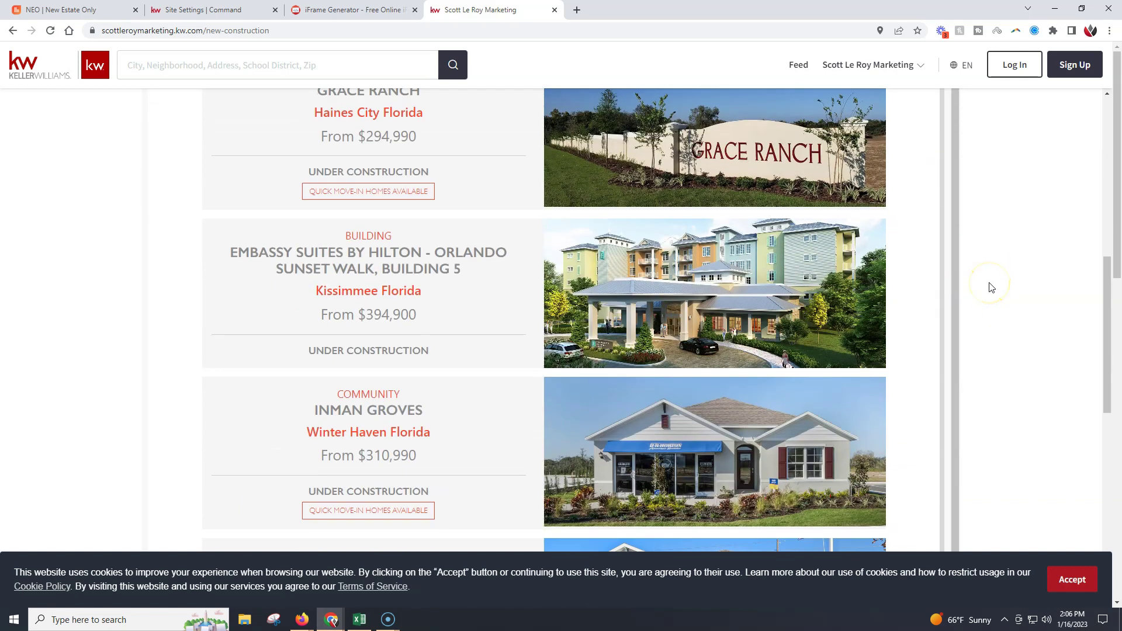
{"action": "scroll", "coordinate": [991, 287], "scroll_direction": "down", "scroll_amount": 7}
{"action": "scroll", "coordinate": [1037, 224], "scroll_direction": "down", "scroll_amount": 3}
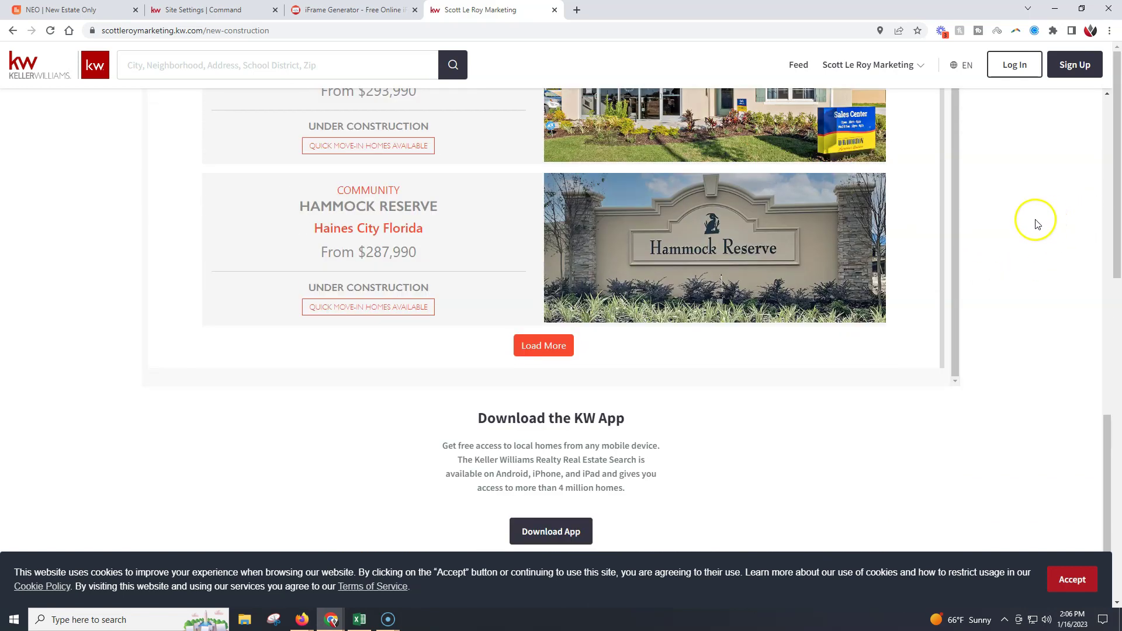
{"action": "scroll", "coordinate": [984, 230], "scroll_direction": "down", "scroll_amount": 2}
{"action": "scroll", "coordinate": [796, 233], "scroll_direction": "up", "scroll_amount": 5}
{"action": "scroll", "coordinate": [1008, 304], "scroll_direction": "up", "scroll_amount": 5}
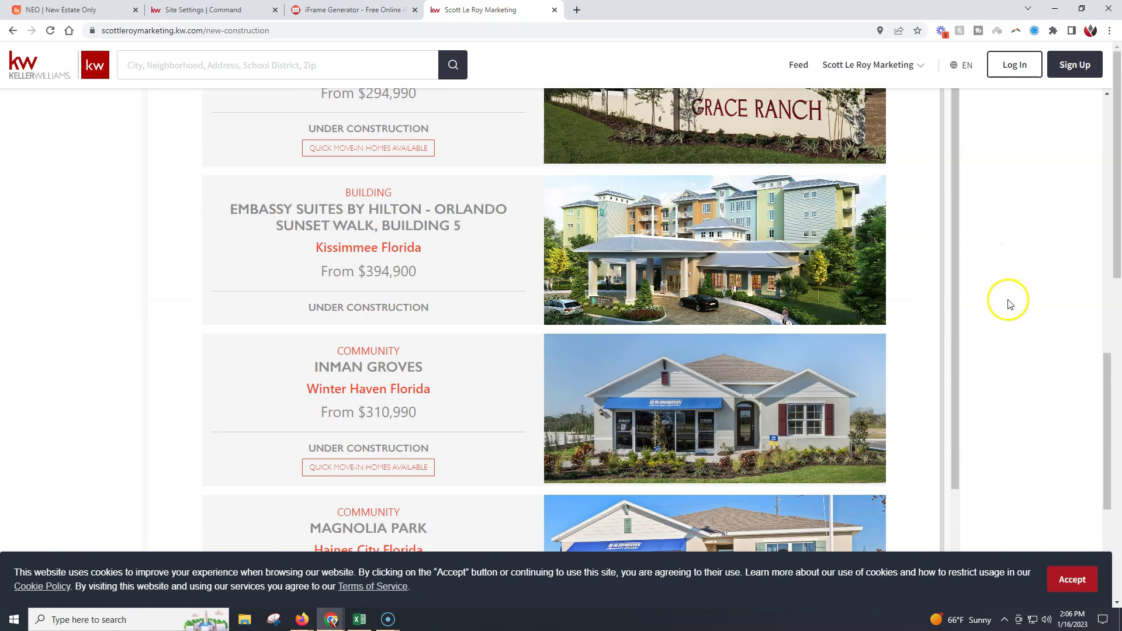
{"action": "scroll", "coordinate": [1010, 304], "scroll_direction": "up", "scroll_amount": 4}
{"action": "scroll", "coordinate": [903, 289], "scroll_direction": "up", "scroll_amount": 15}
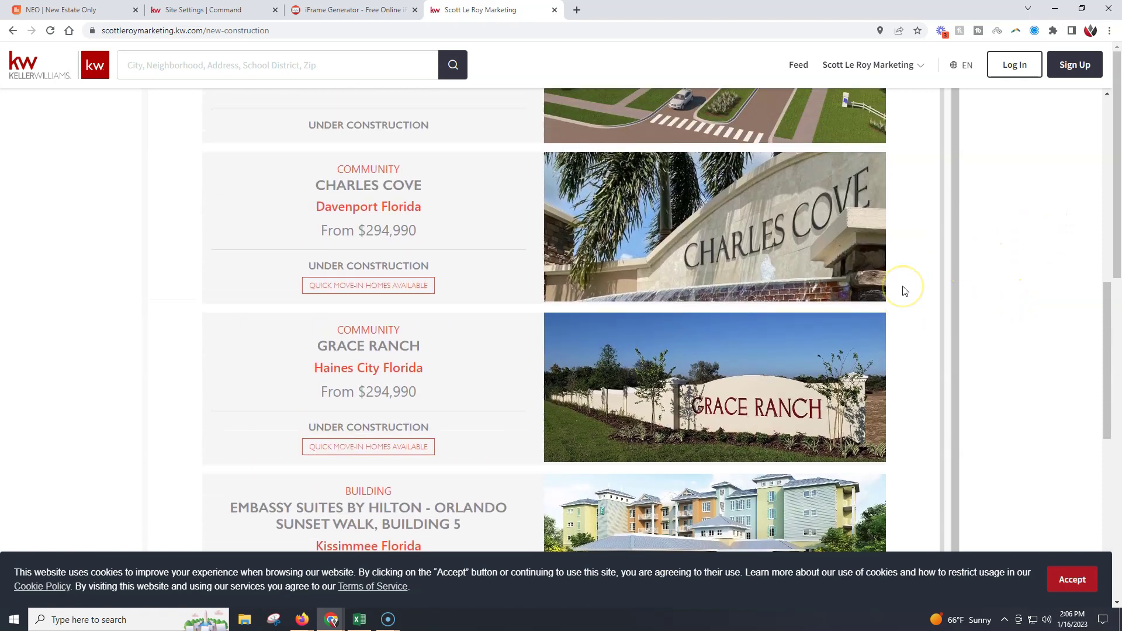
{"action": "scroll", "coordinate": [900, 290], "scroll_direction": "up", "scroll_amount": 5}
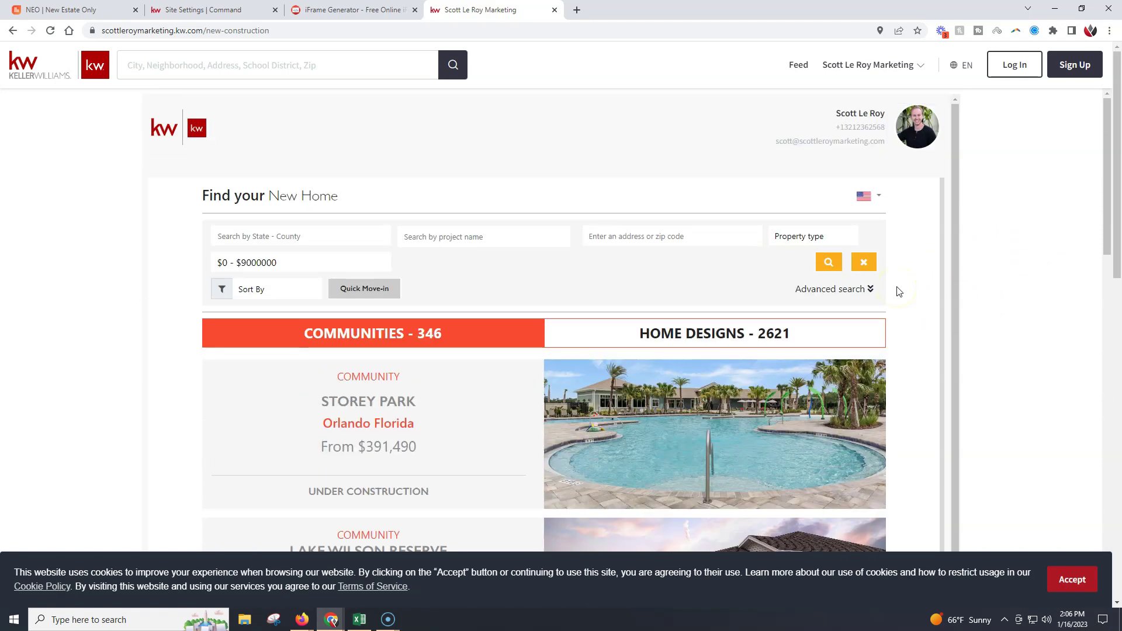
{"action": "left_click", "coordinate": [891, 64]}
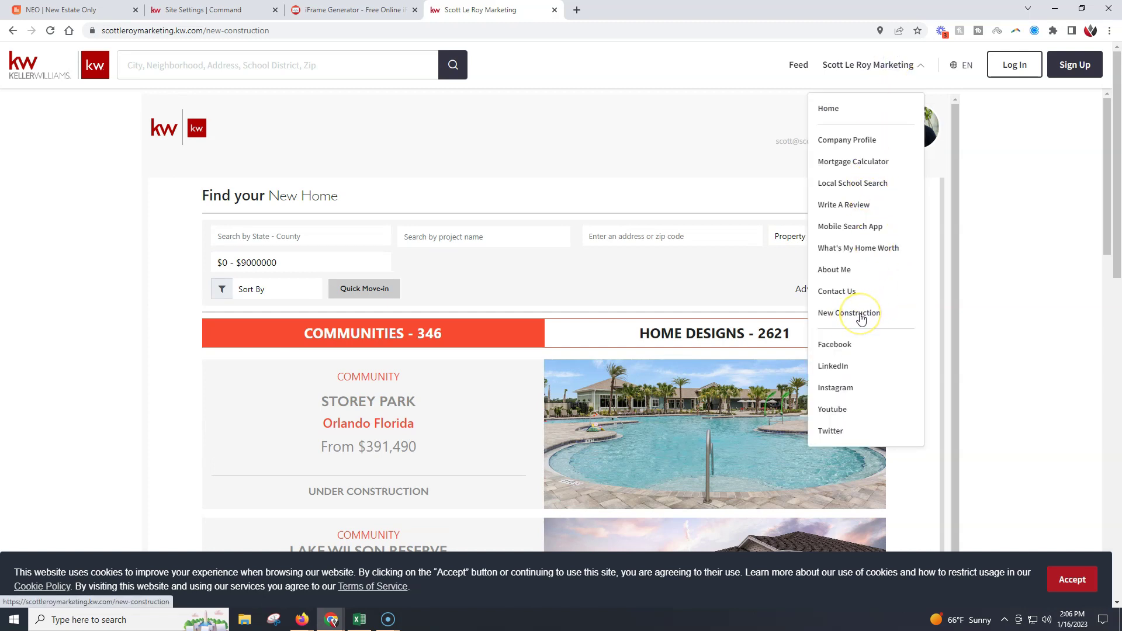
{"action": "left_click", "coordinate": [1044, 186]}
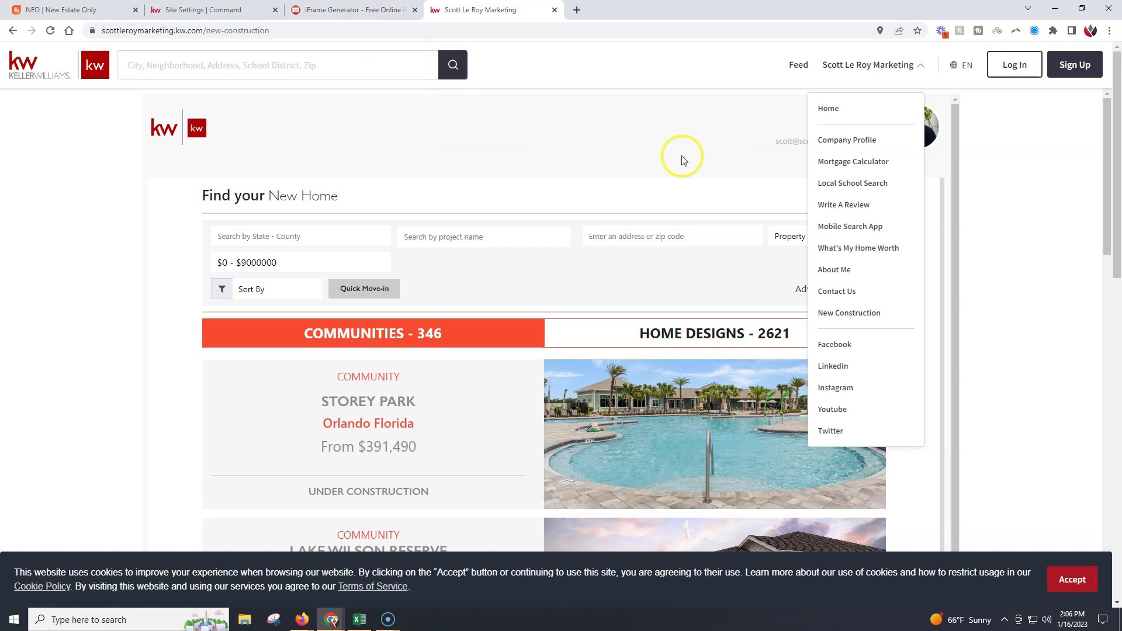
Close the agent website, iFrame Generator and site settings tabs, leaving NEO's iframe code page
{"action": "left_click", "coordinate": [554, 10]}
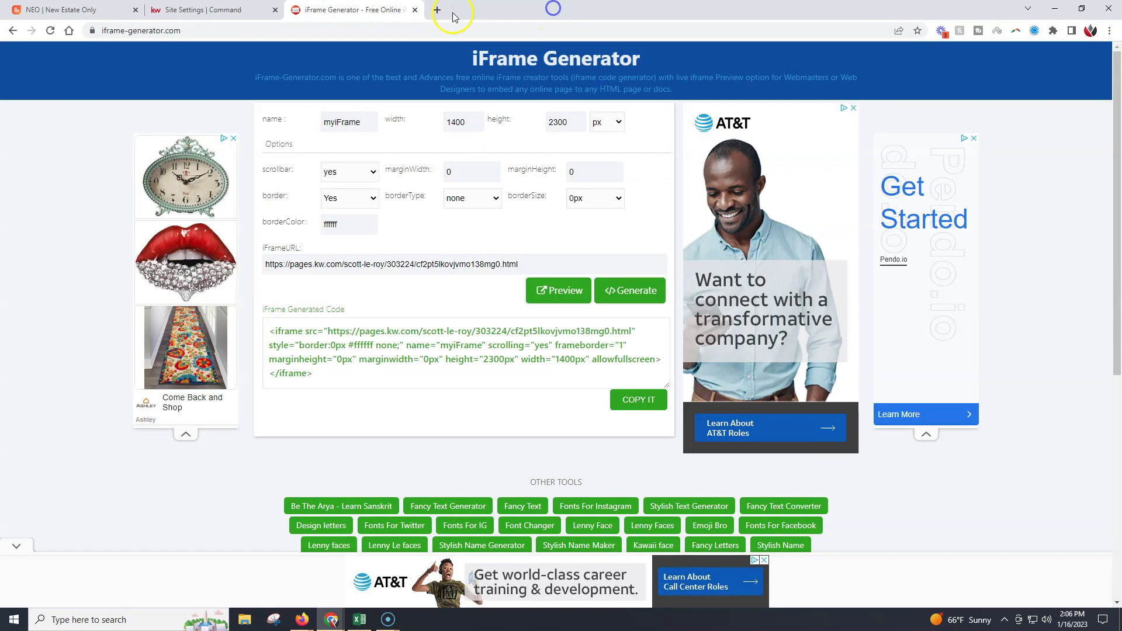
{"action": "left_click", "coordinate": [414, 10]}
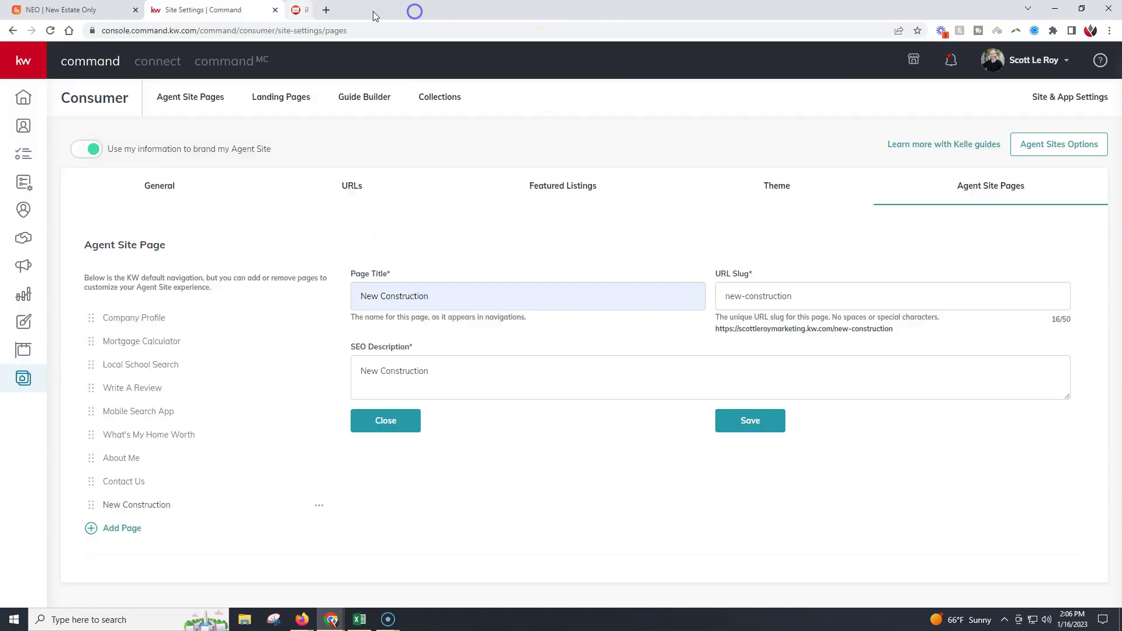
{"action": "left_click", "coordinate": [275, 10]}
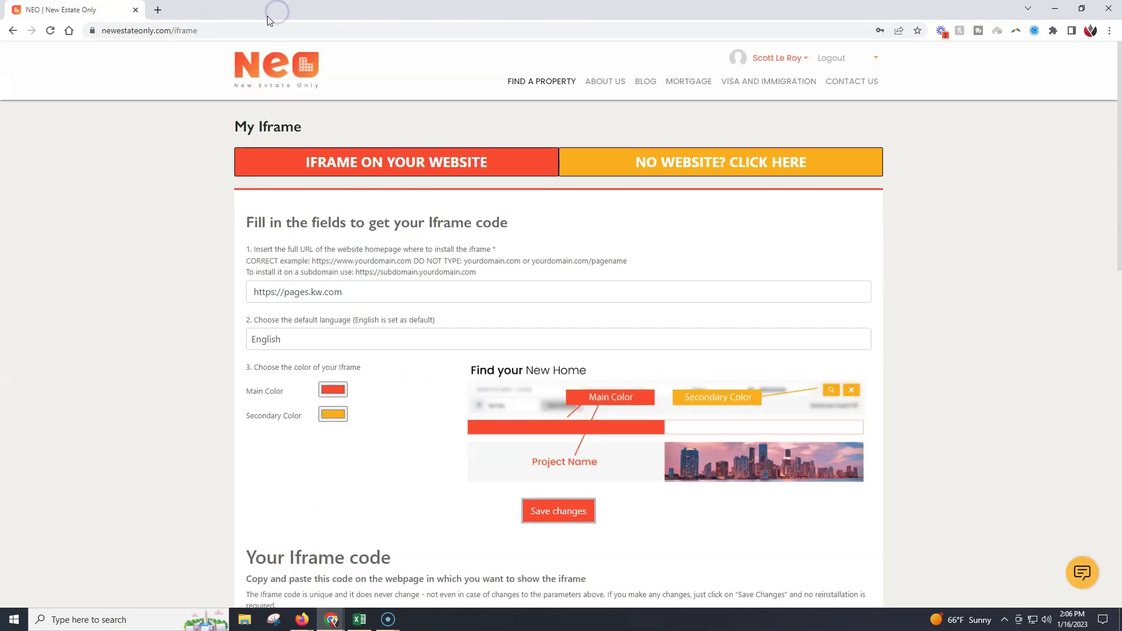